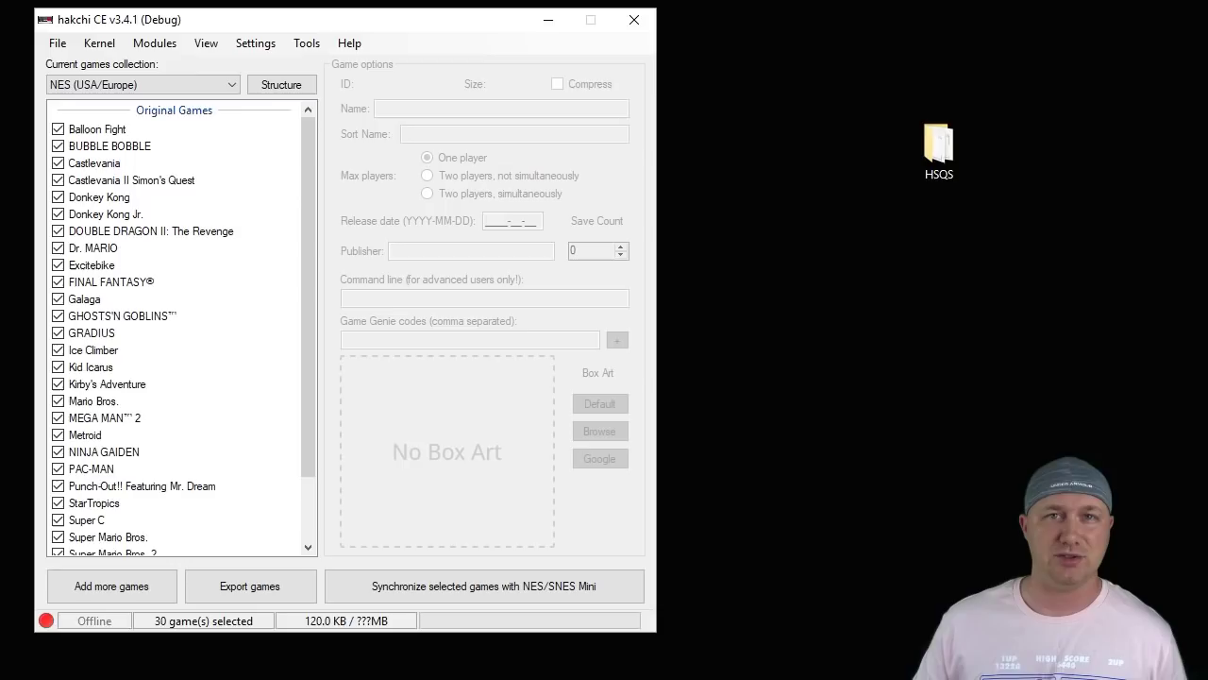
Add the four trimmed .hsqs files from the desktop HSQS folder to the games list.
left_click(937, 162)
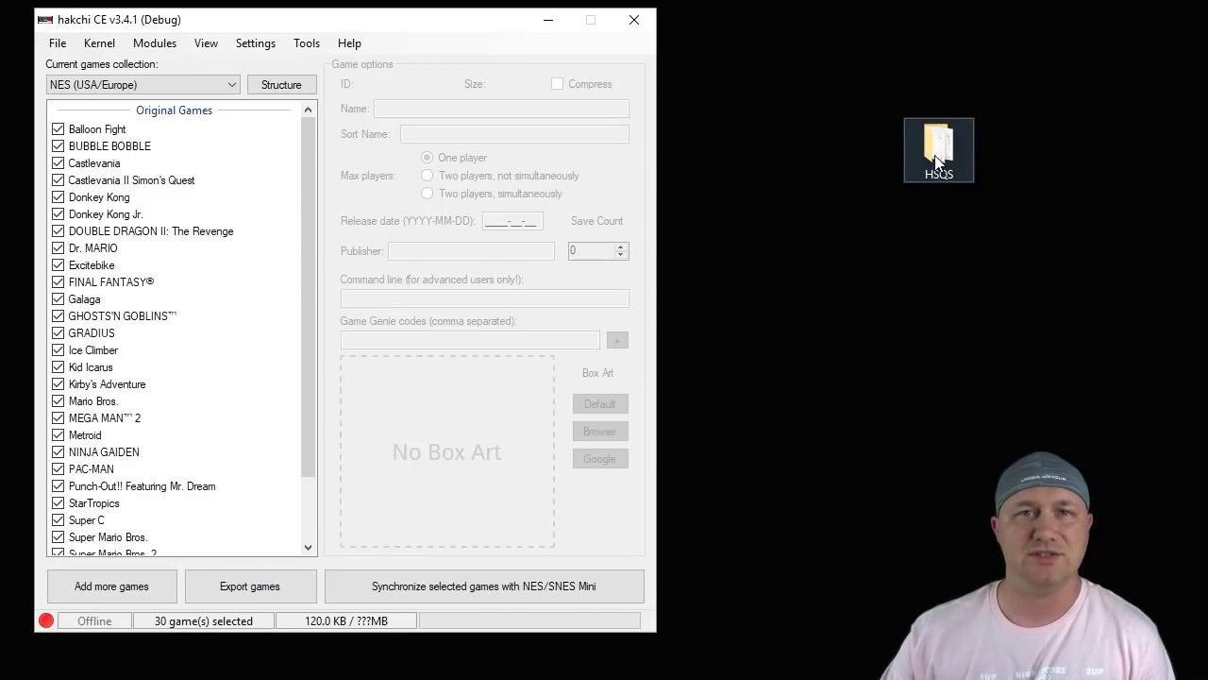
double_click(938, 162)
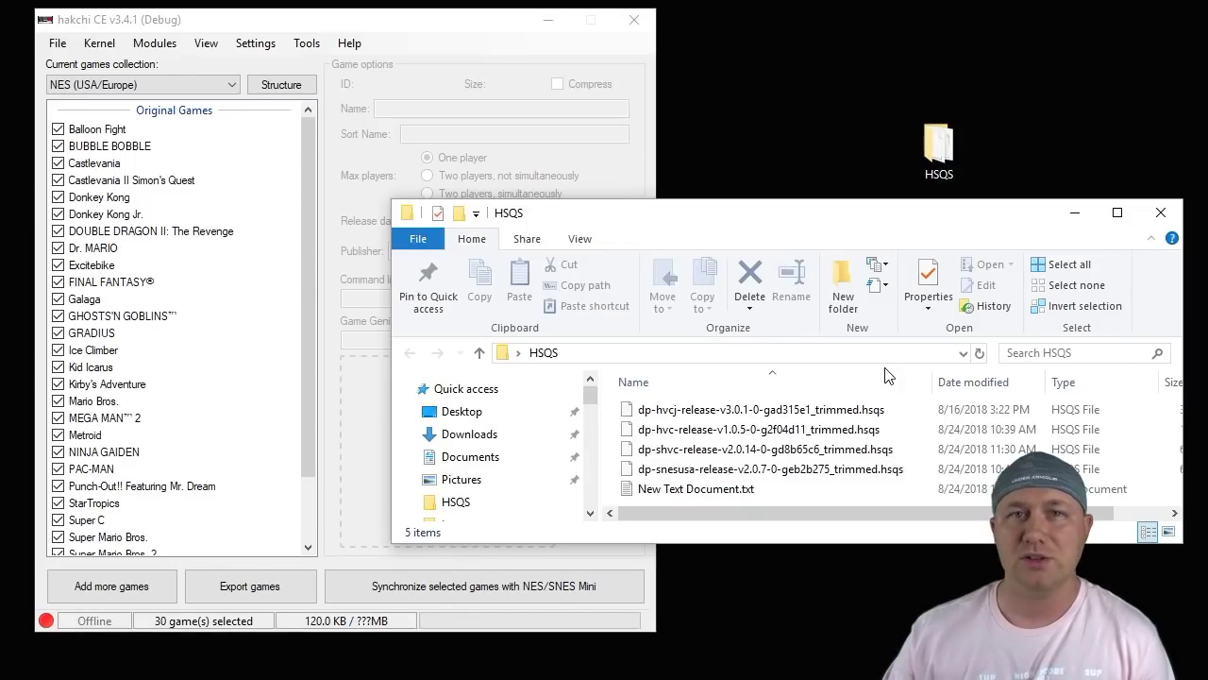
left_click(834, 476, "shift")
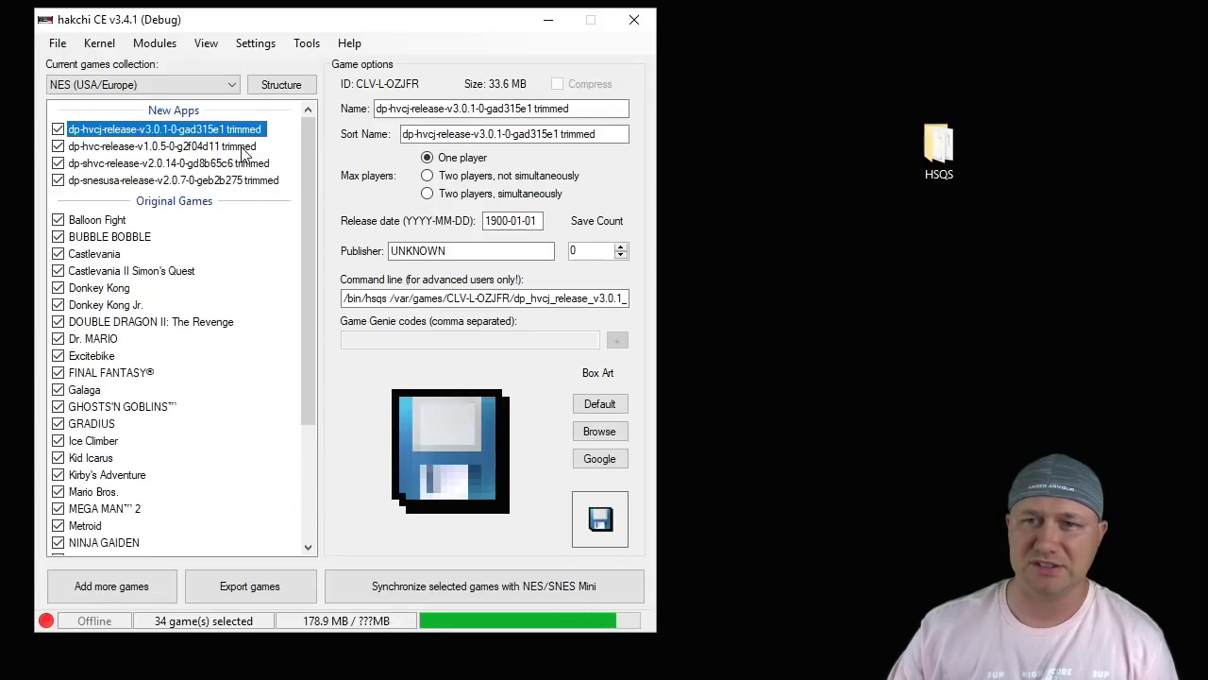
Examine the names, box art and command lines of the Famicom, Shonen Jump, SNES and Super Famicom HSQS entries.
key("Down")
left_click(208, 164)
left_click(212, 181)
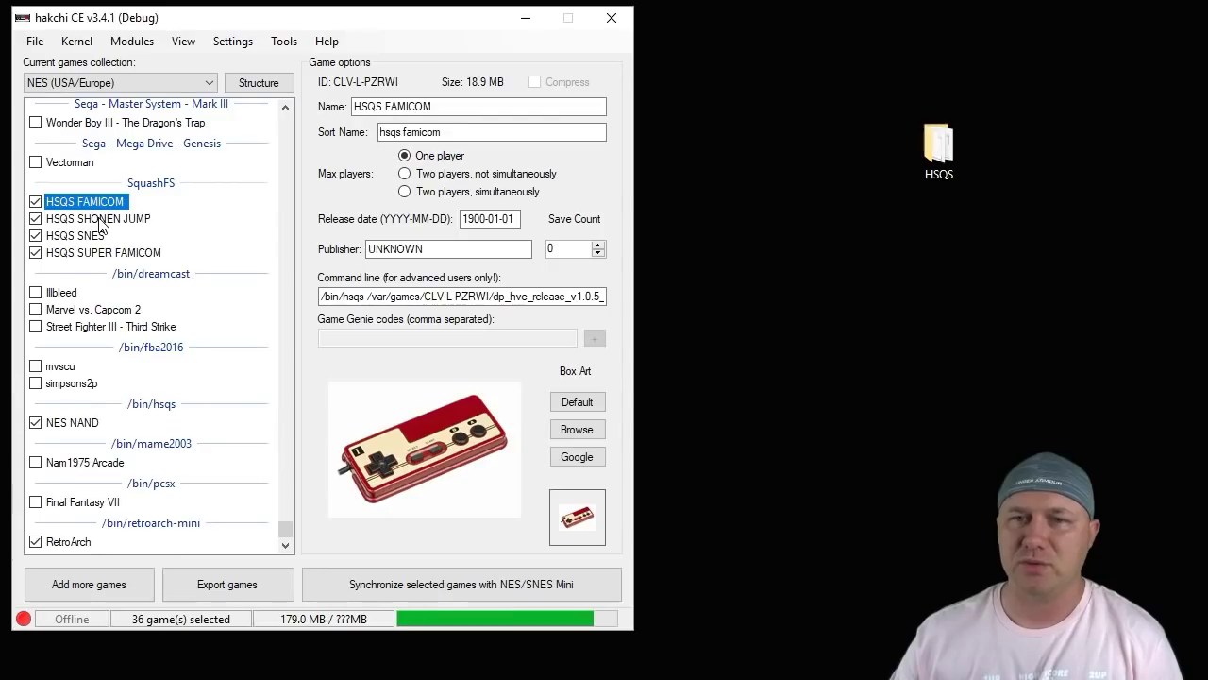
left_click(102, 219)
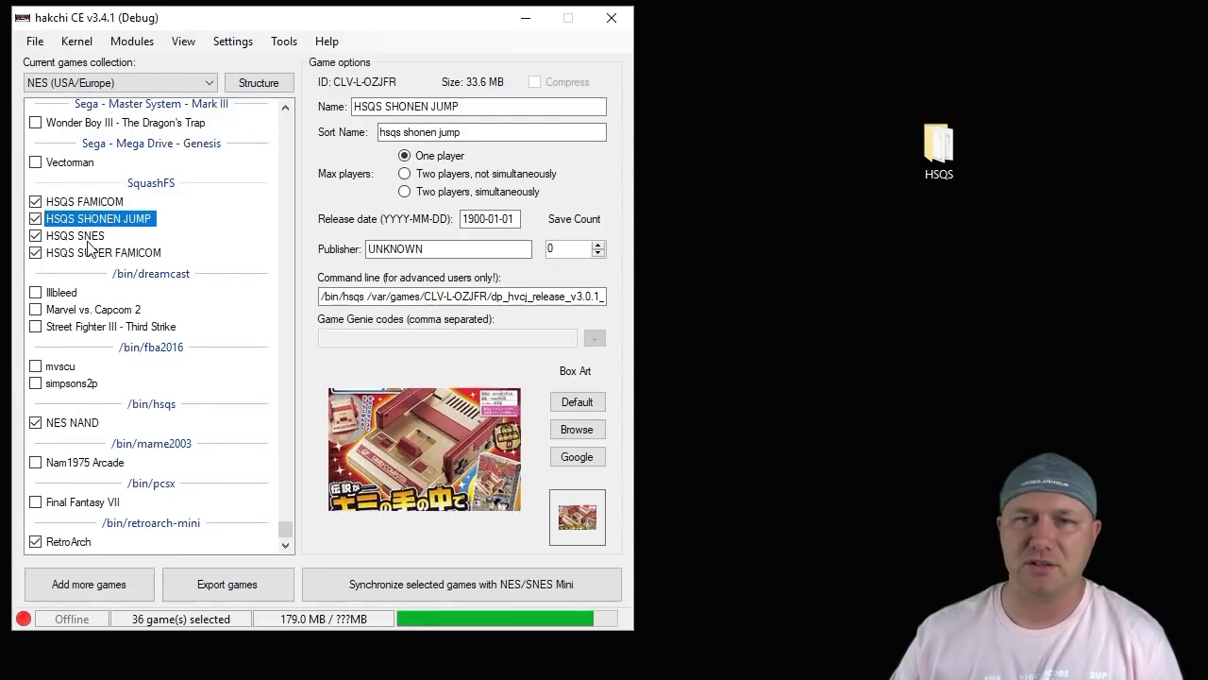
left_click(89, 236)
left_click(86, 252)
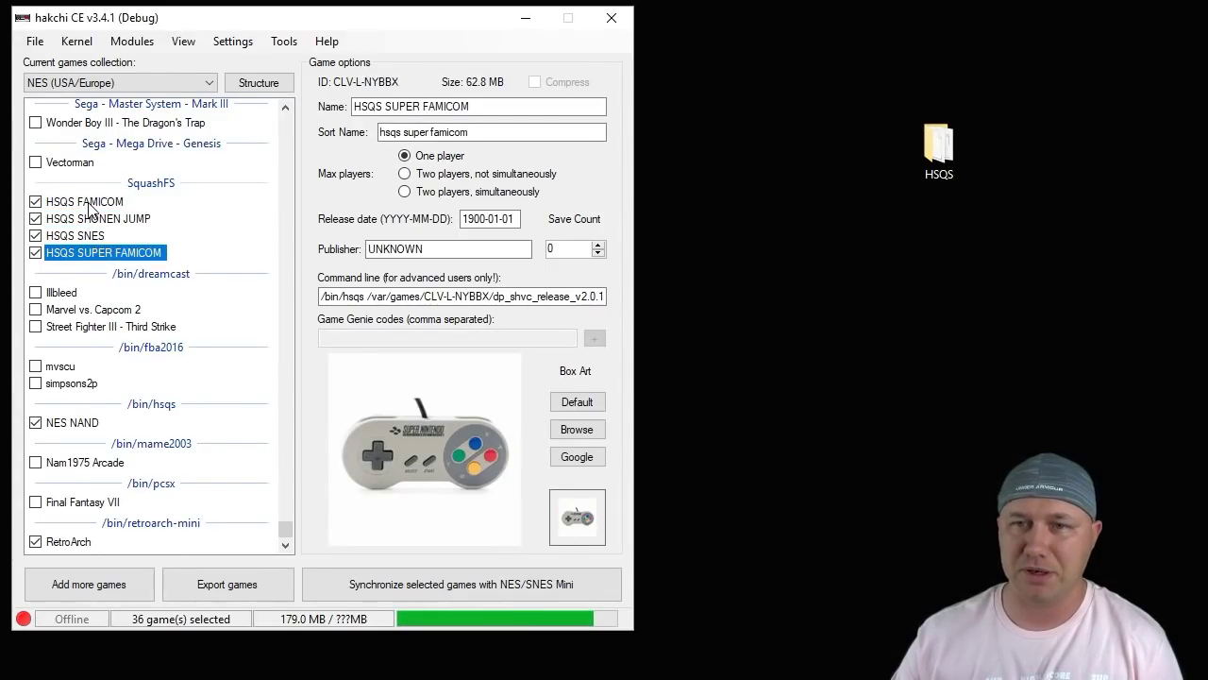
left_click(90, 202)
left_click(95, 222)
left_click(97, 202)
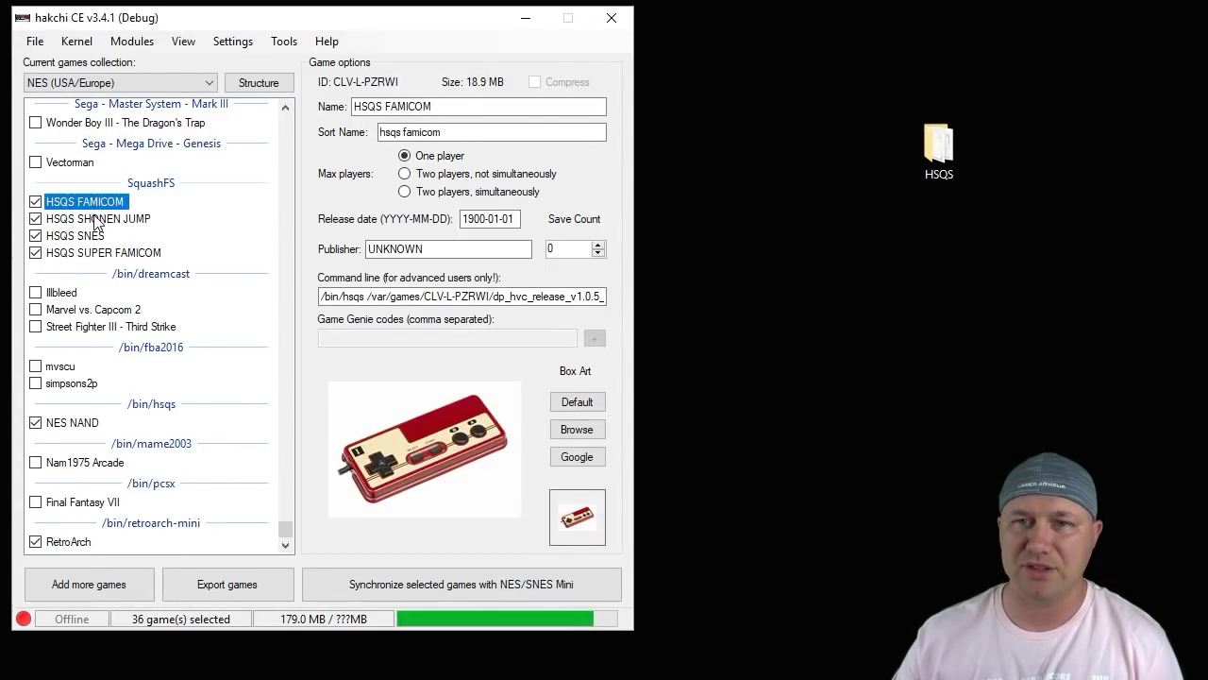
left_click(98, 220)
left_click(96, 236)
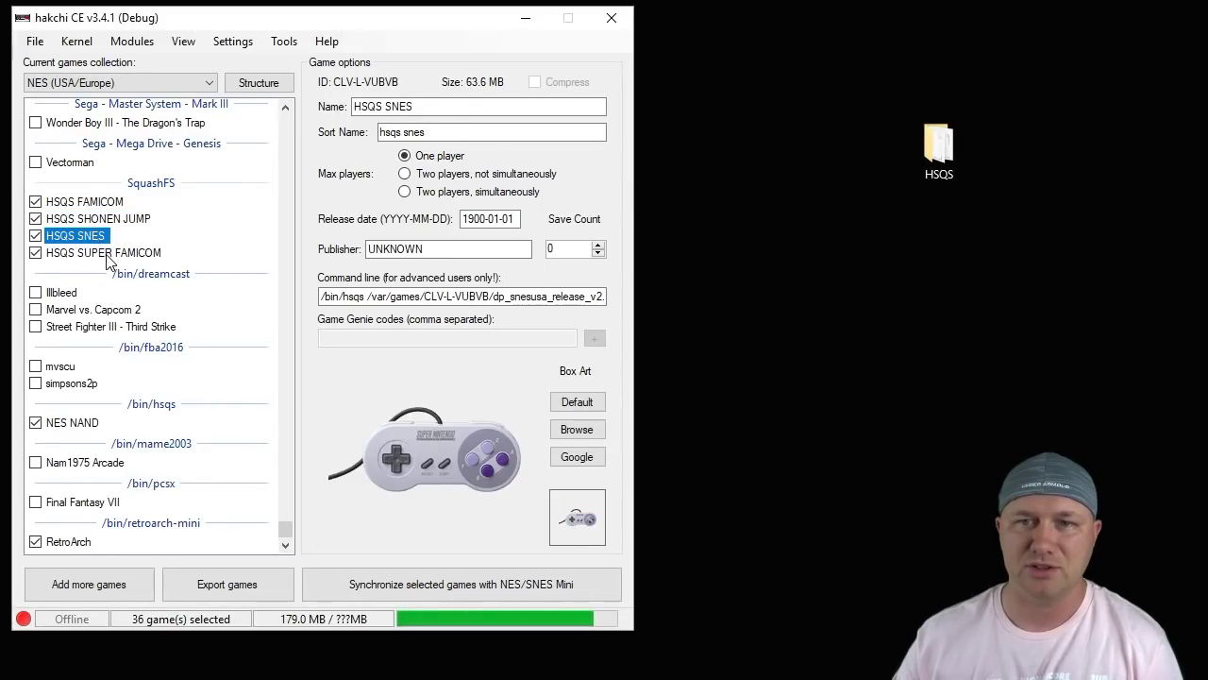
left_click(106, 253)
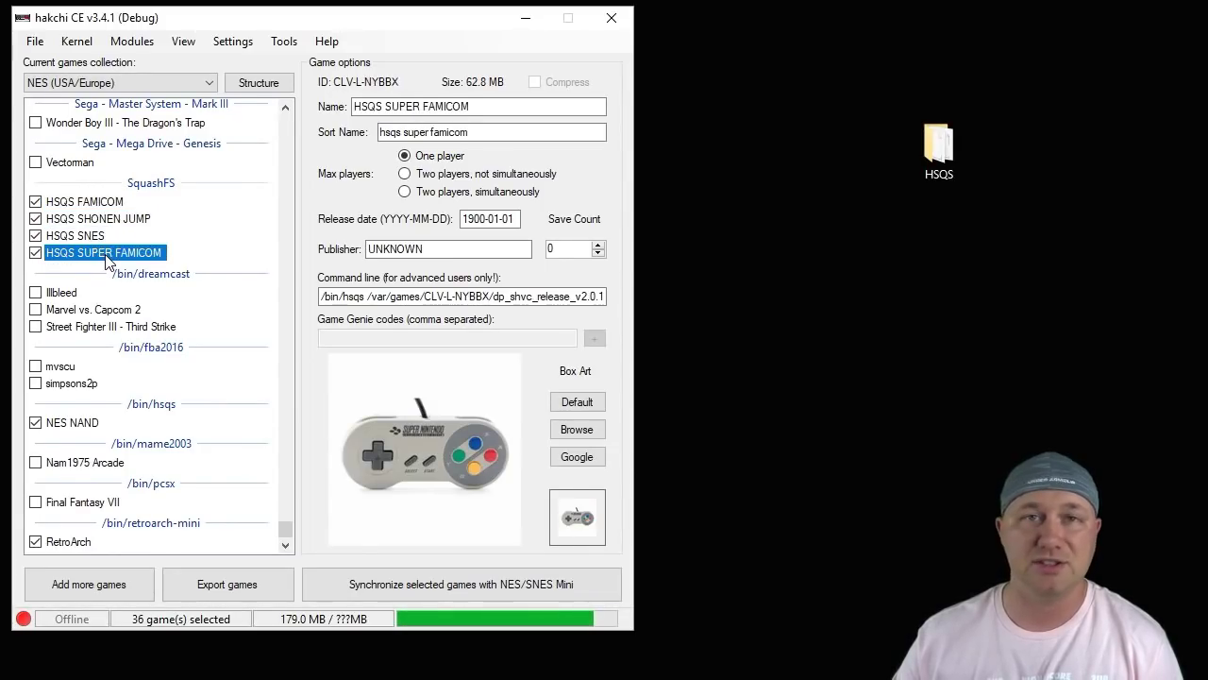
Create a new text document in the HSQS folder and add it to the hakchi games list.
double_click(937, 156)
right_click(542, 178)
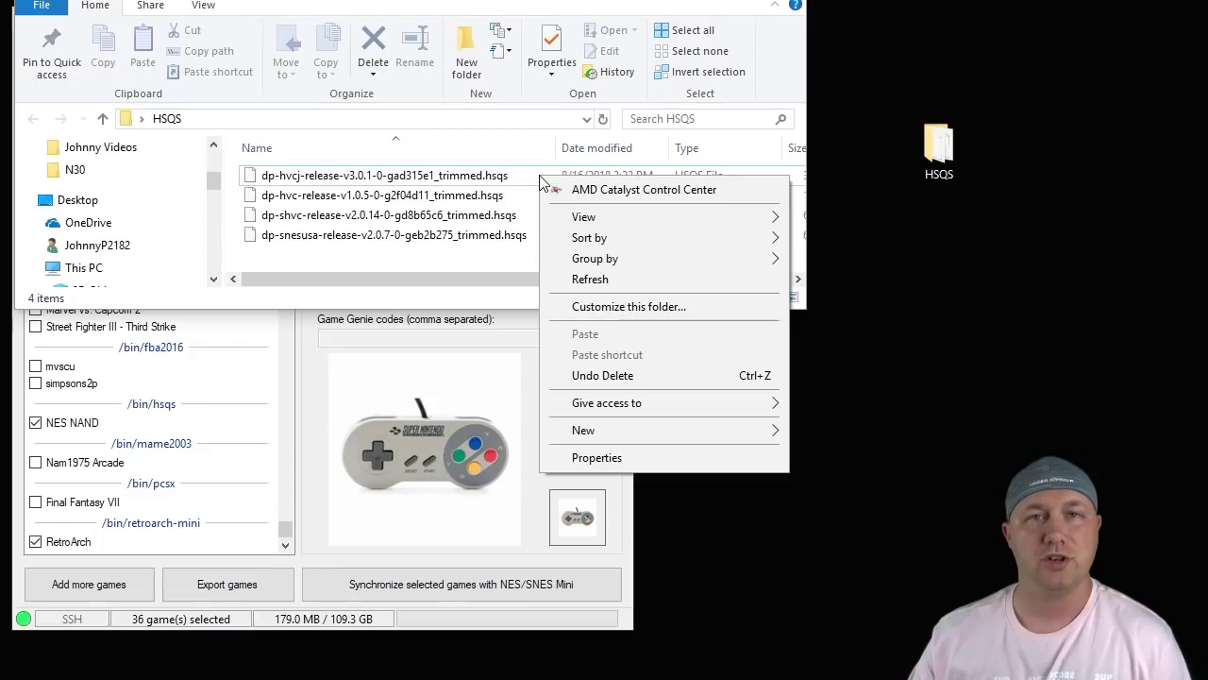
mouse_move(616, 430)
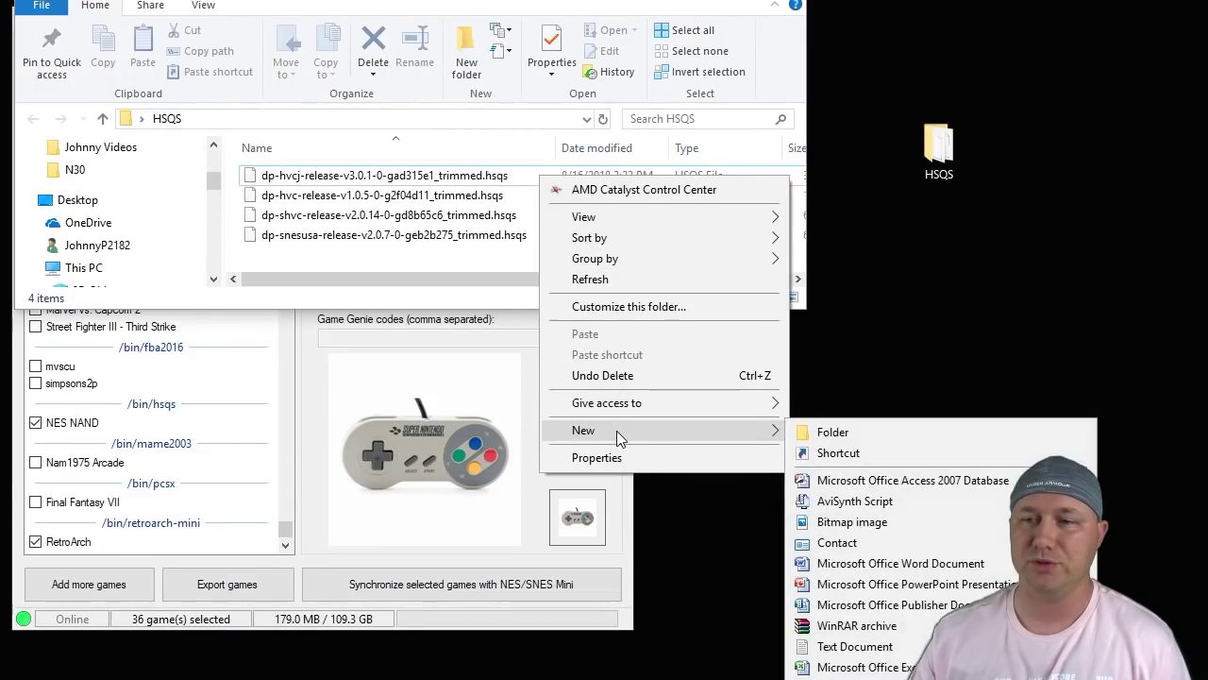
left_click(837, 649)
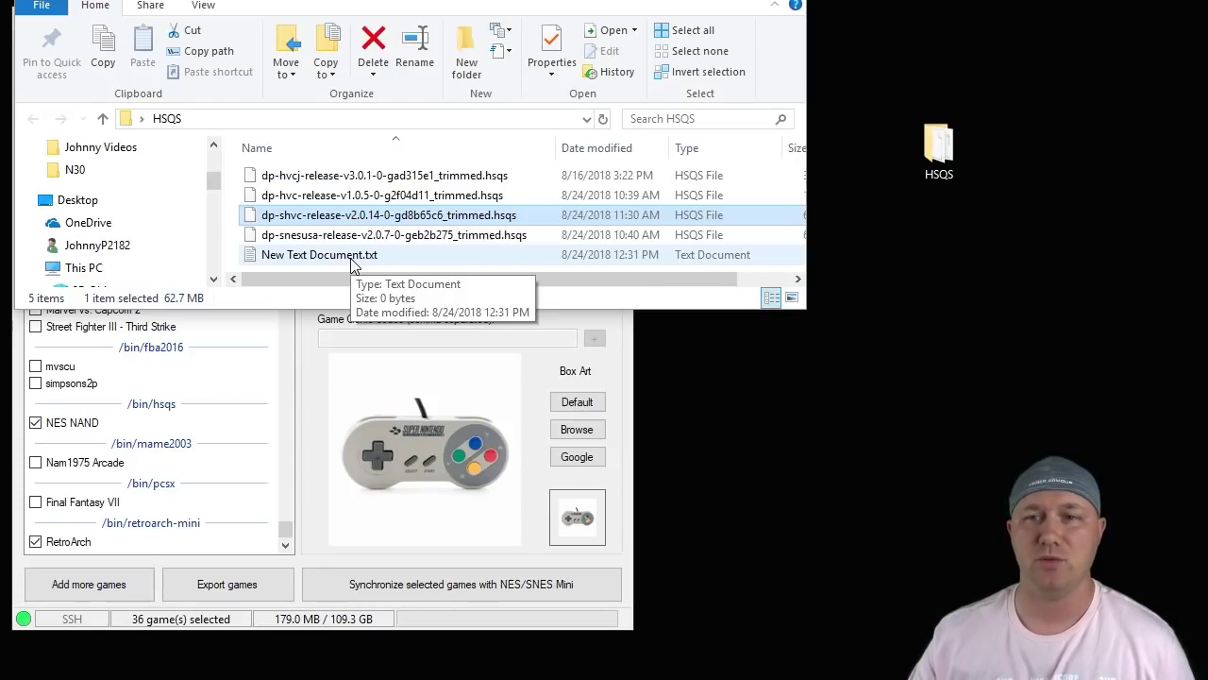
left_click_drag(351, 263, 162, 421)
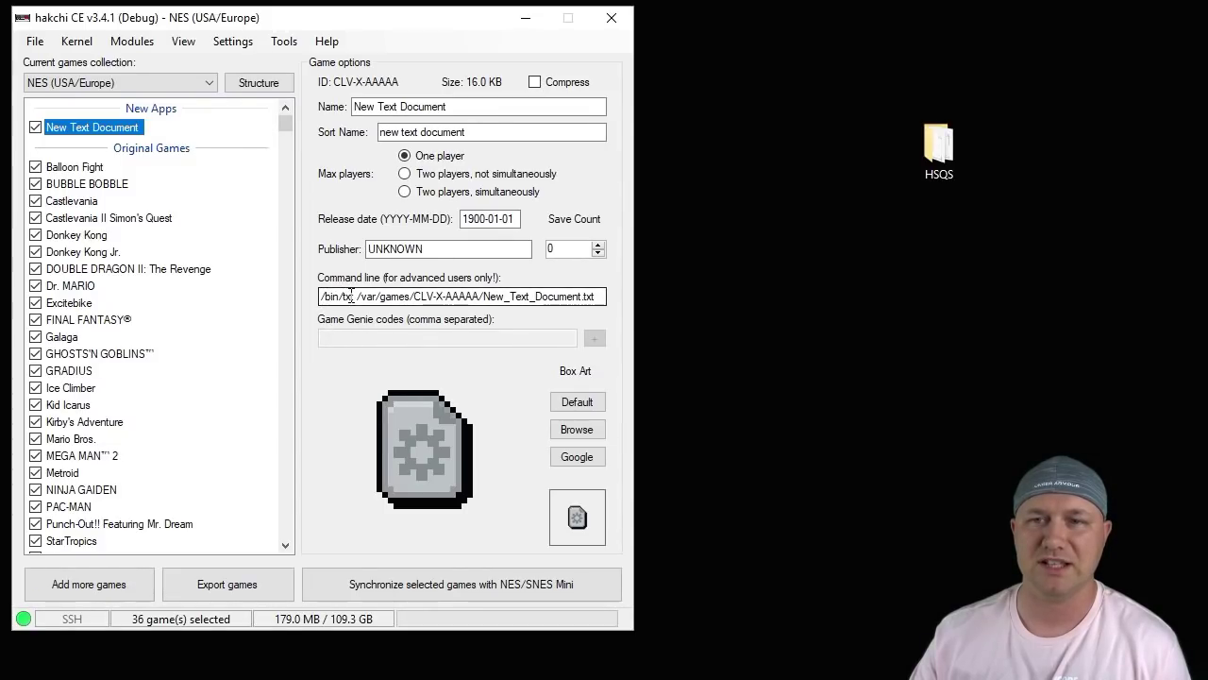
Change the start of New Text Document's command line to "/bin/hsqs _nand_", keeping the /var/games path after it.
left_click(354, 296)
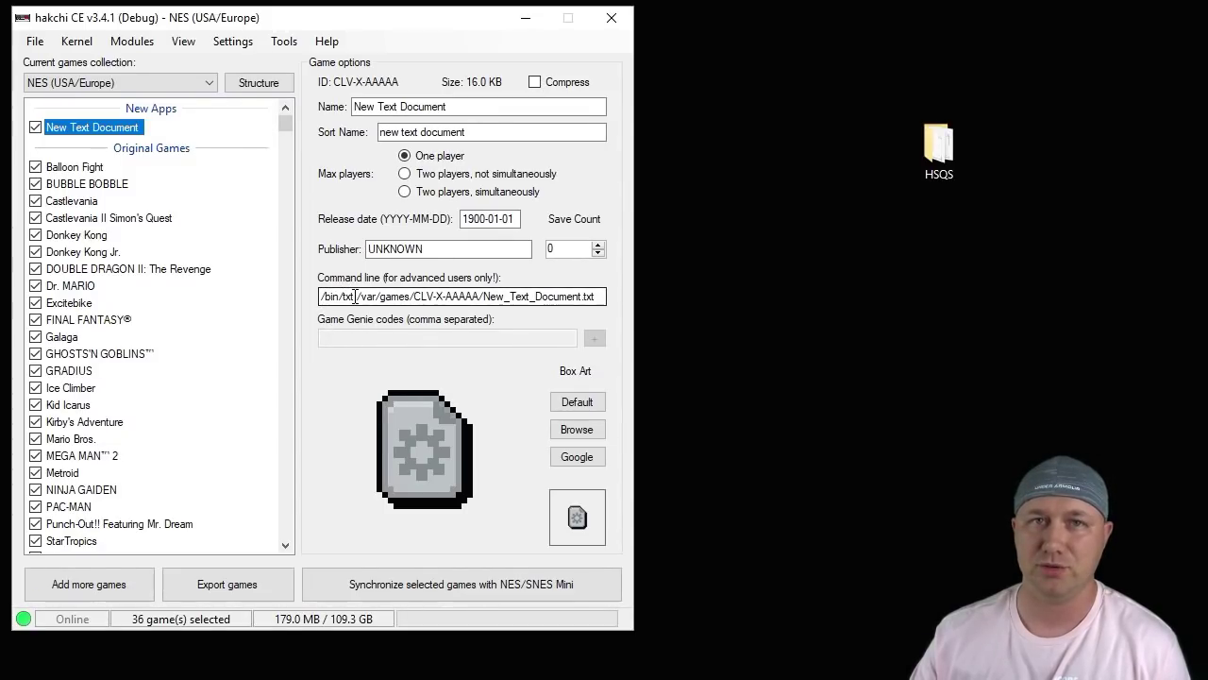
key("BackSpace")
key("BackSpace")
key("BackSpace")
type("hs")
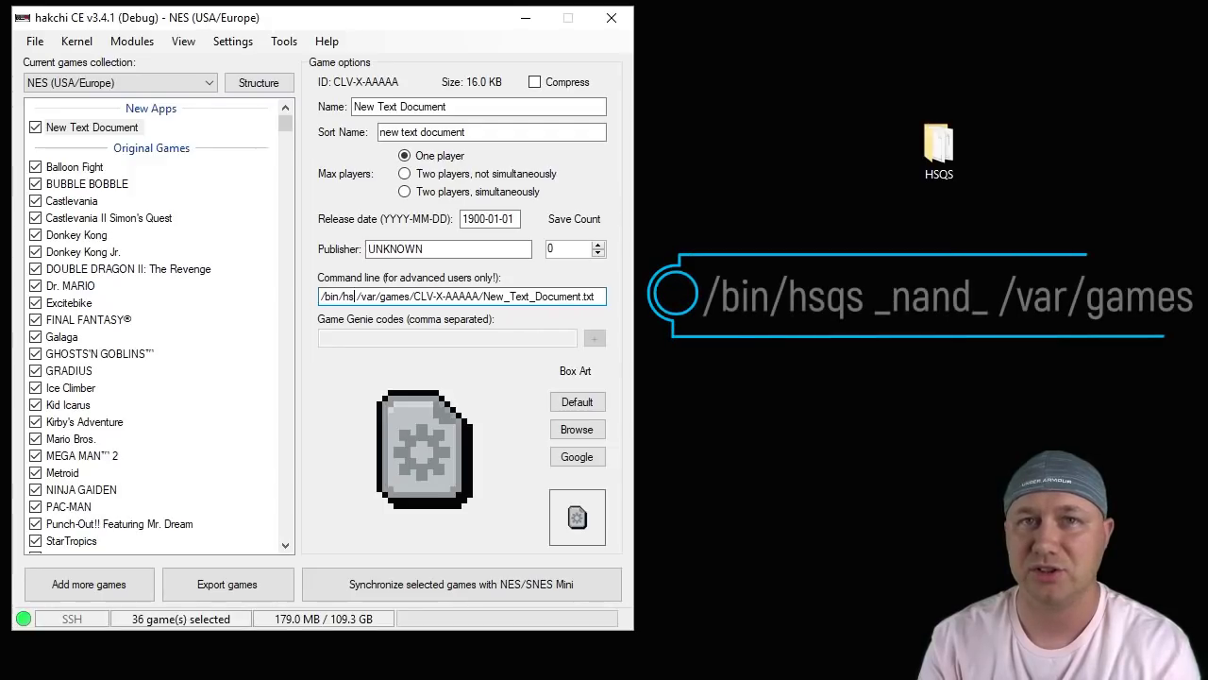
type("qs")
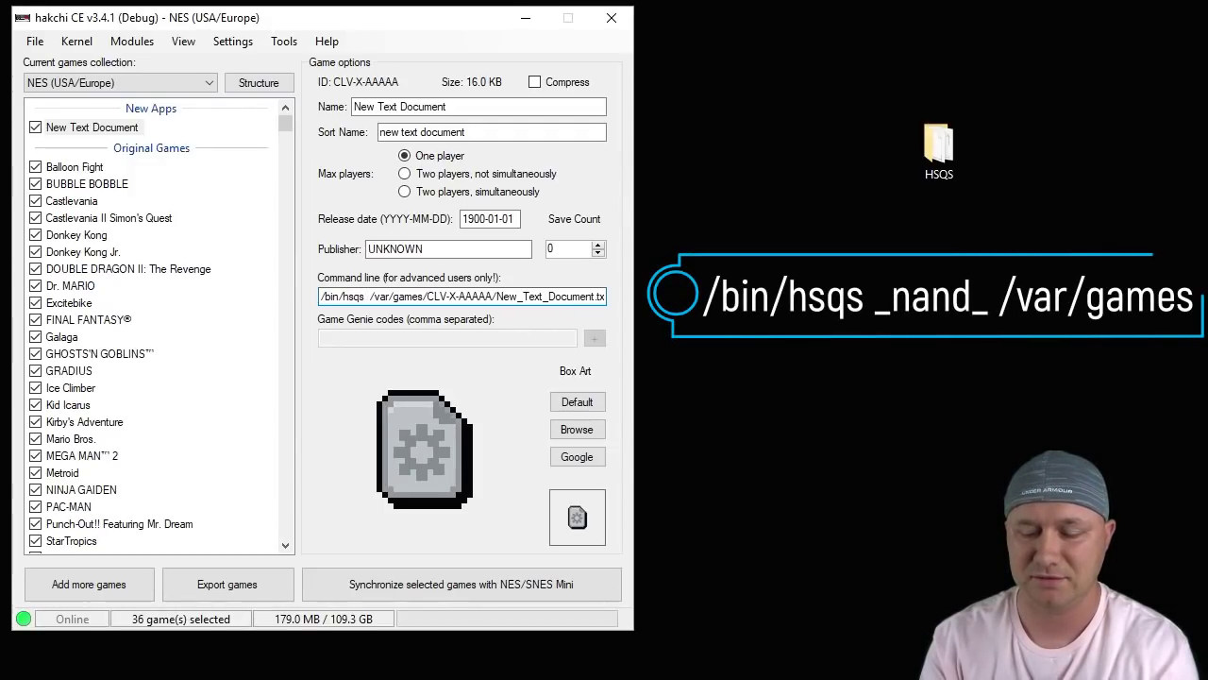
type(" _nand")
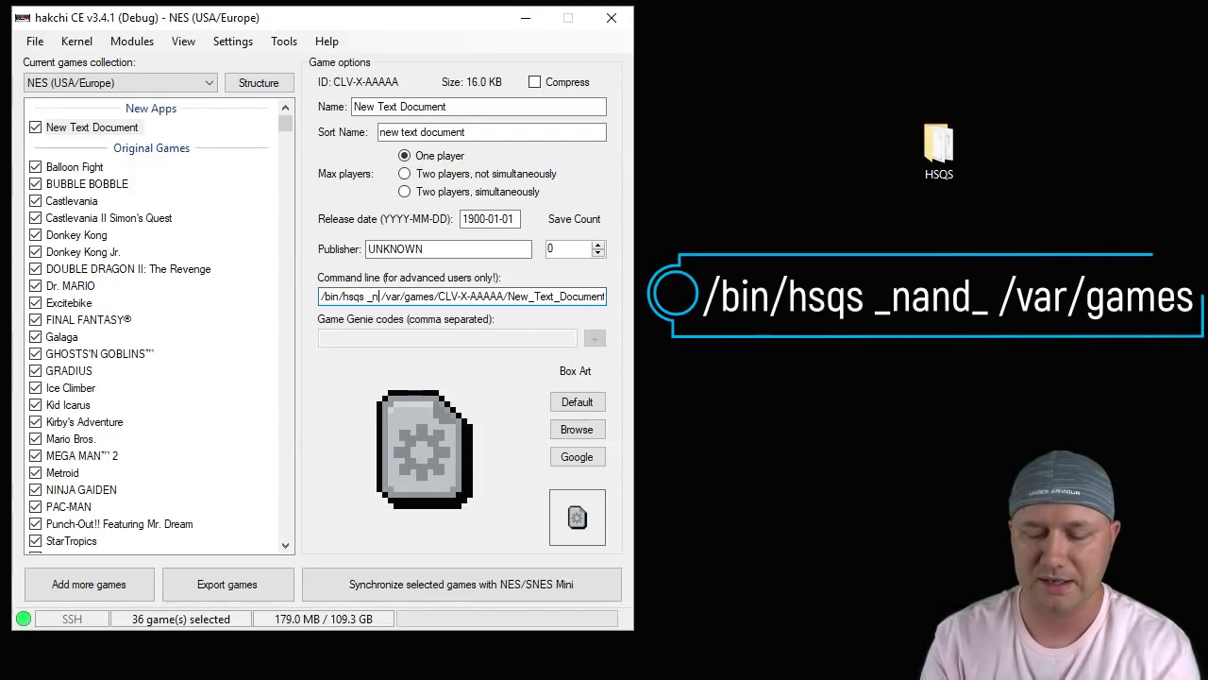
type("_")
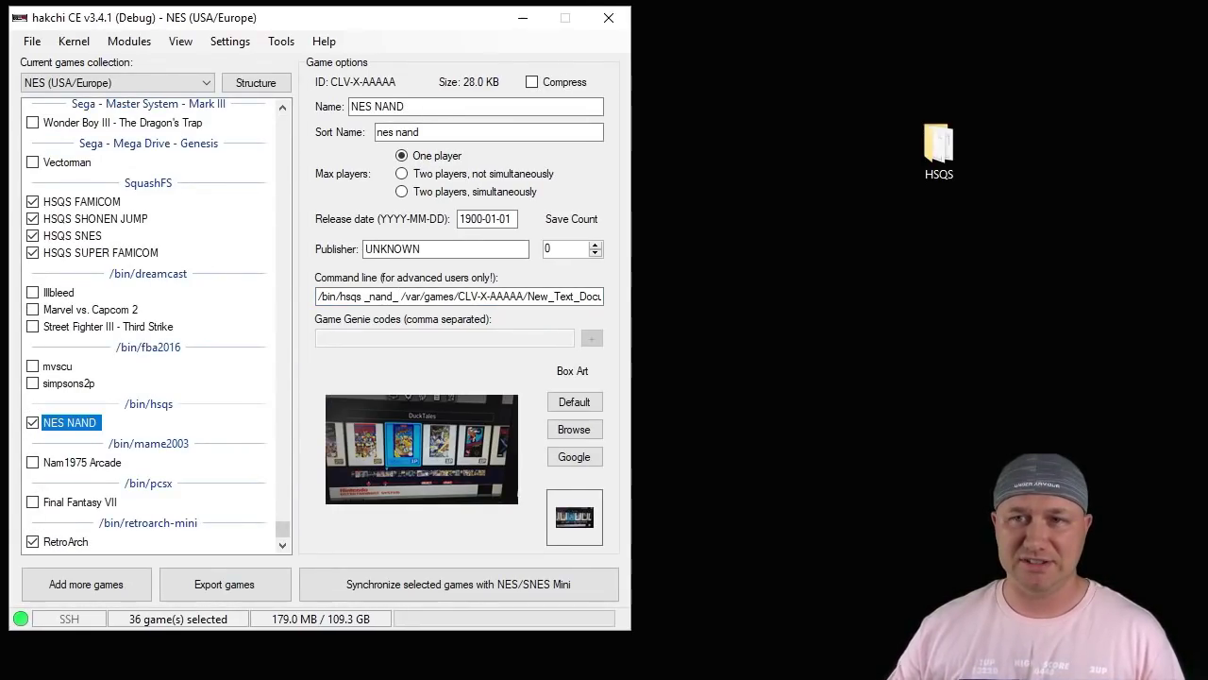
Check the Separate games for multiboot setting and the display options for original games.
left_click(251, 42)
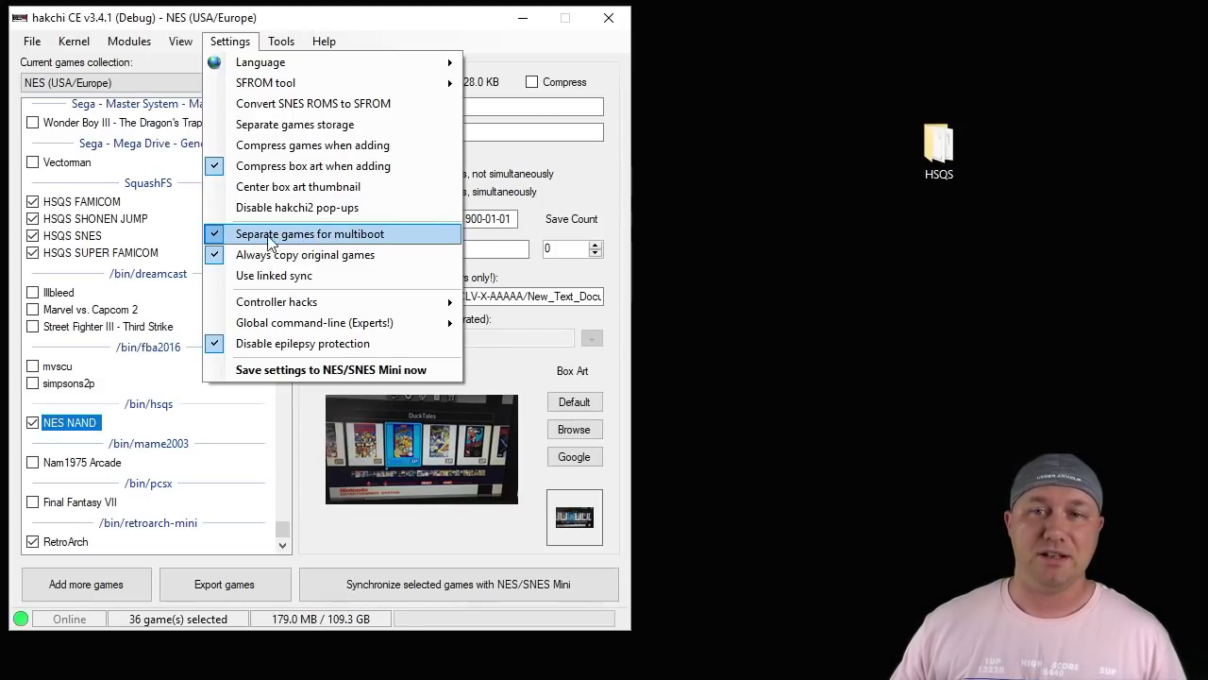
left_click(269, 234)
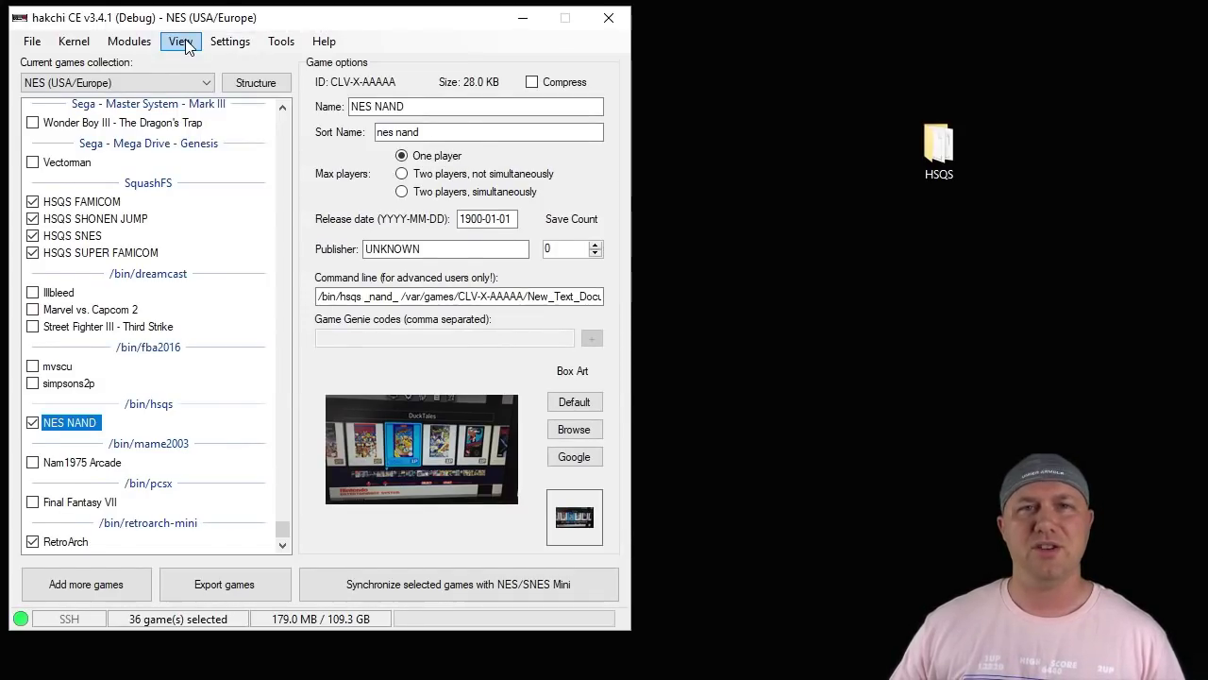
left_click(185, 45)
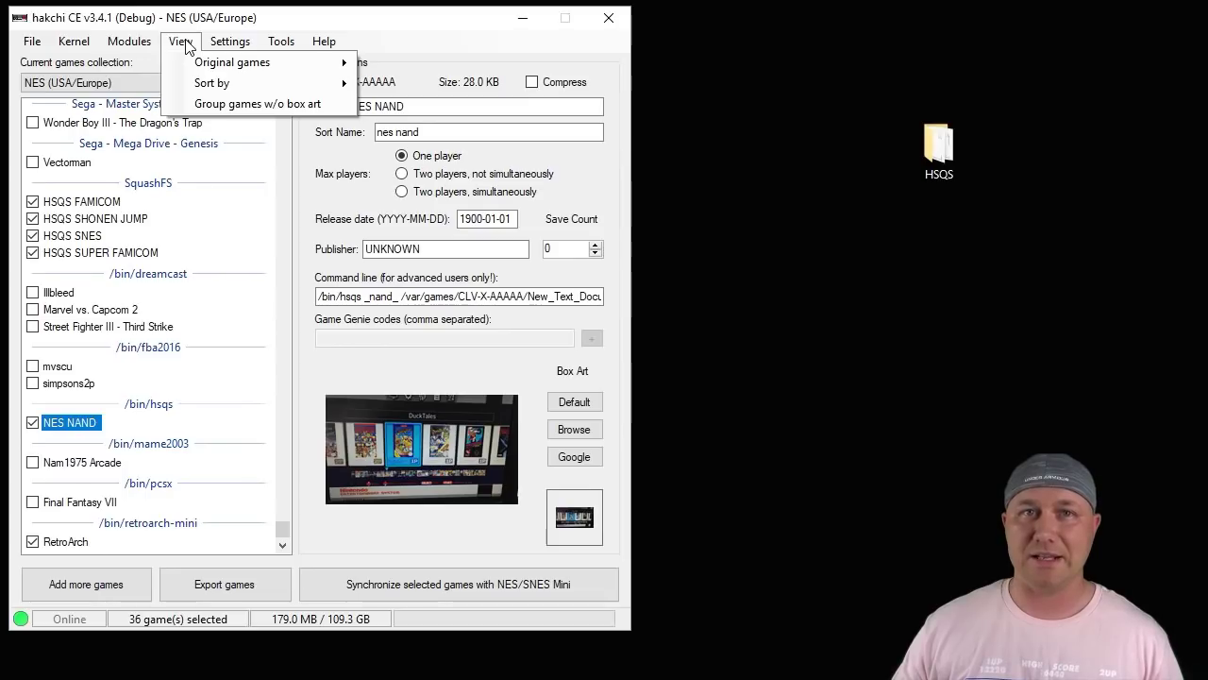
mouse_move(224, 48)
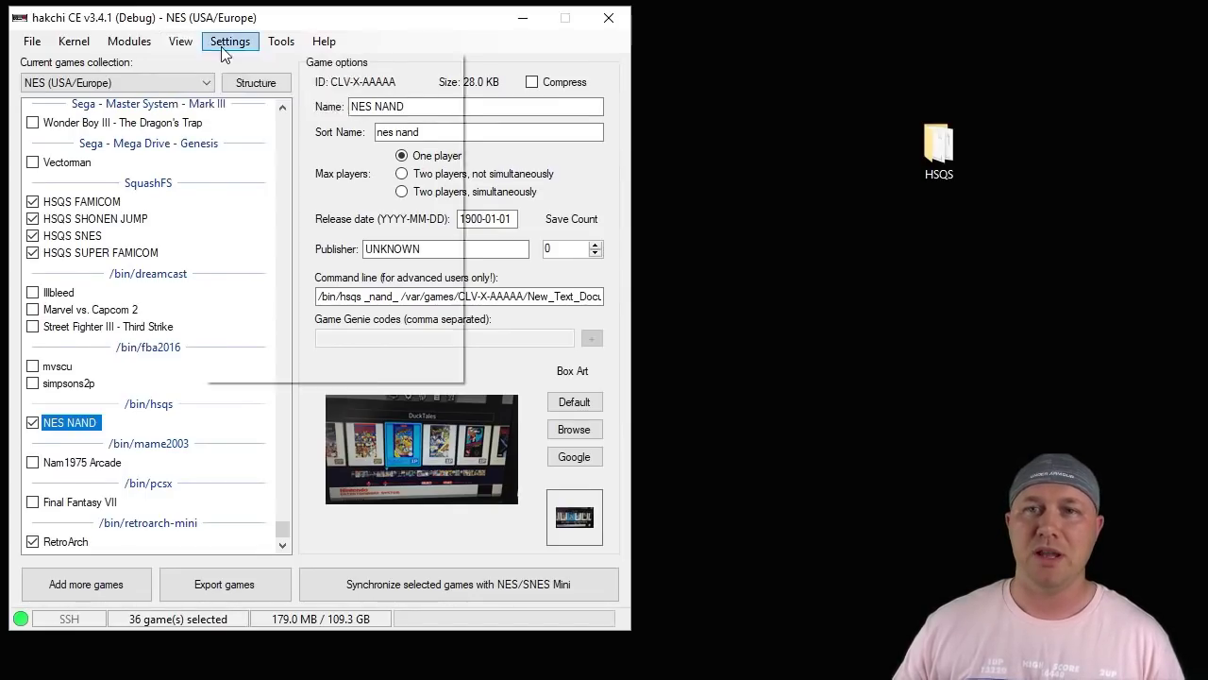
mouse_move(183, 43)
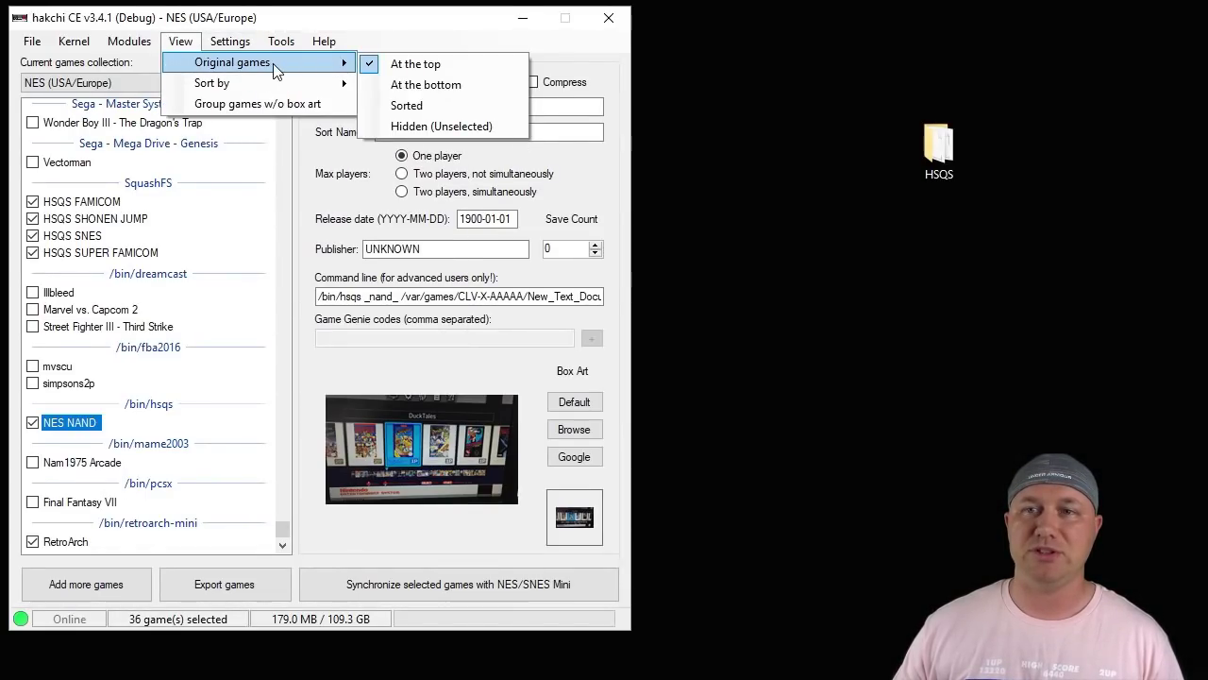
left_click(411, 127)
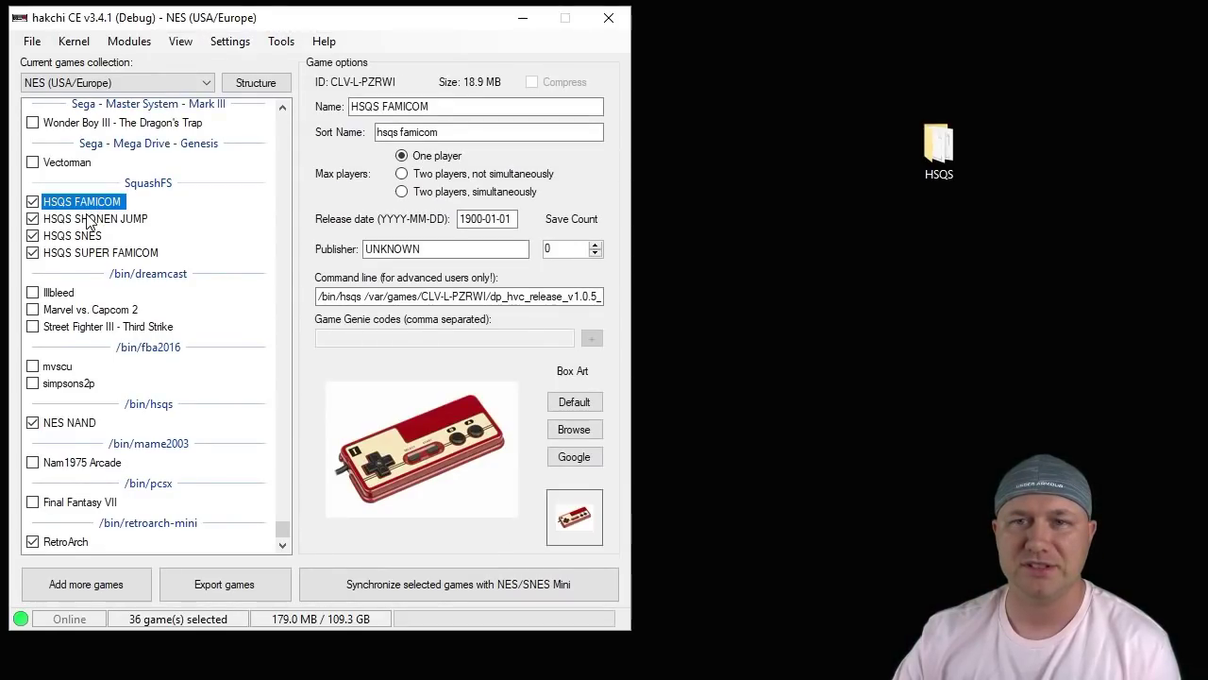
Review the selected HSQS Shonen Jump, SNES, Super Famicom and NES NAND entries.
left_click(90, 219)
left_click(85, 236)
left_click(89, 253)
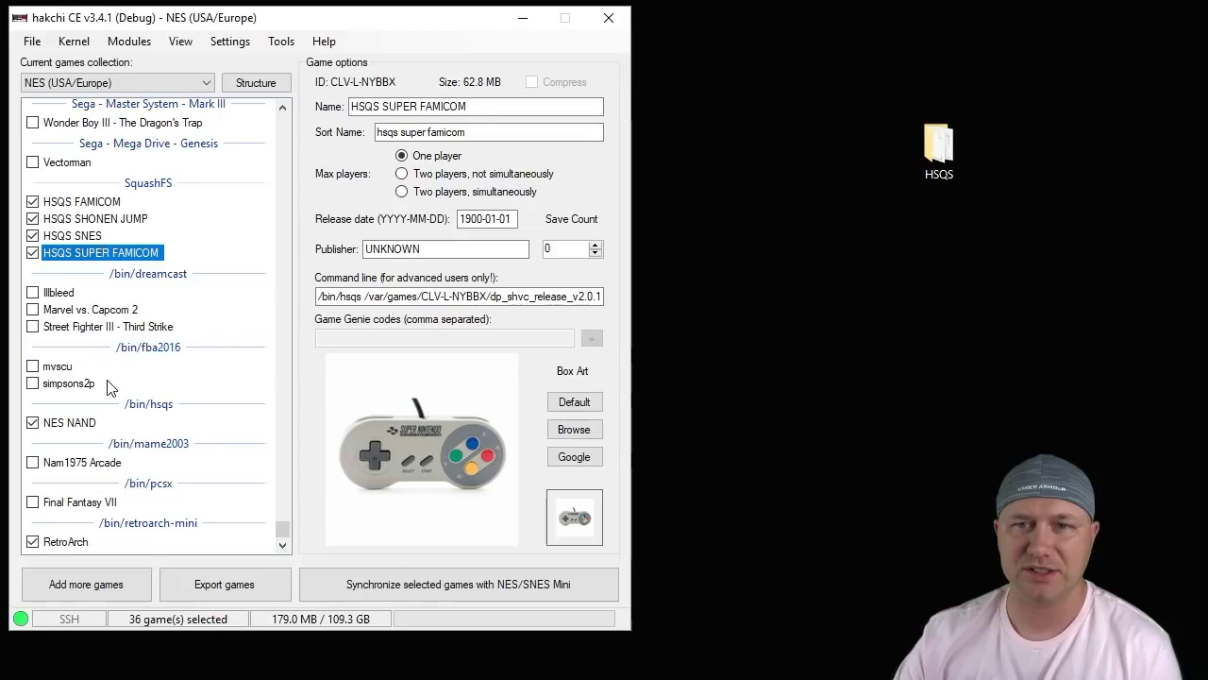
left_click(76, 425)
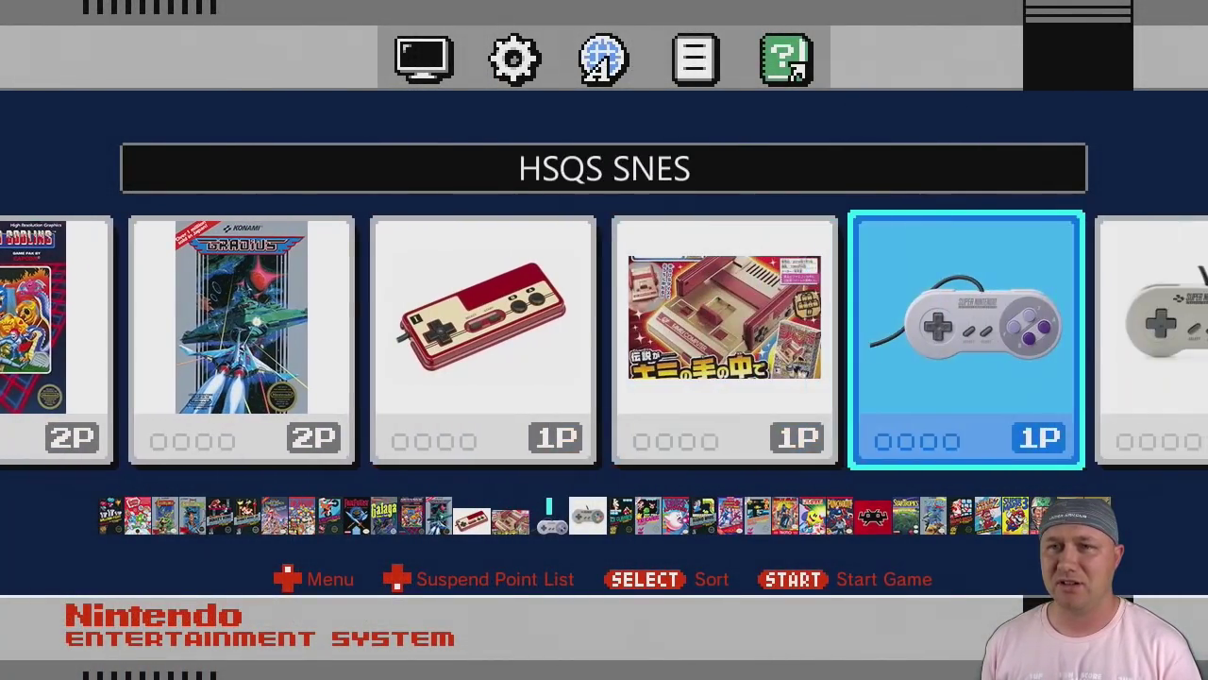
Browse the NES home menu around the HSQS entries, as far back as Ghosts'n Goblins.
key("Right")
key("Right")
key("Left")
key("Left")
key("Left")
key("Left")
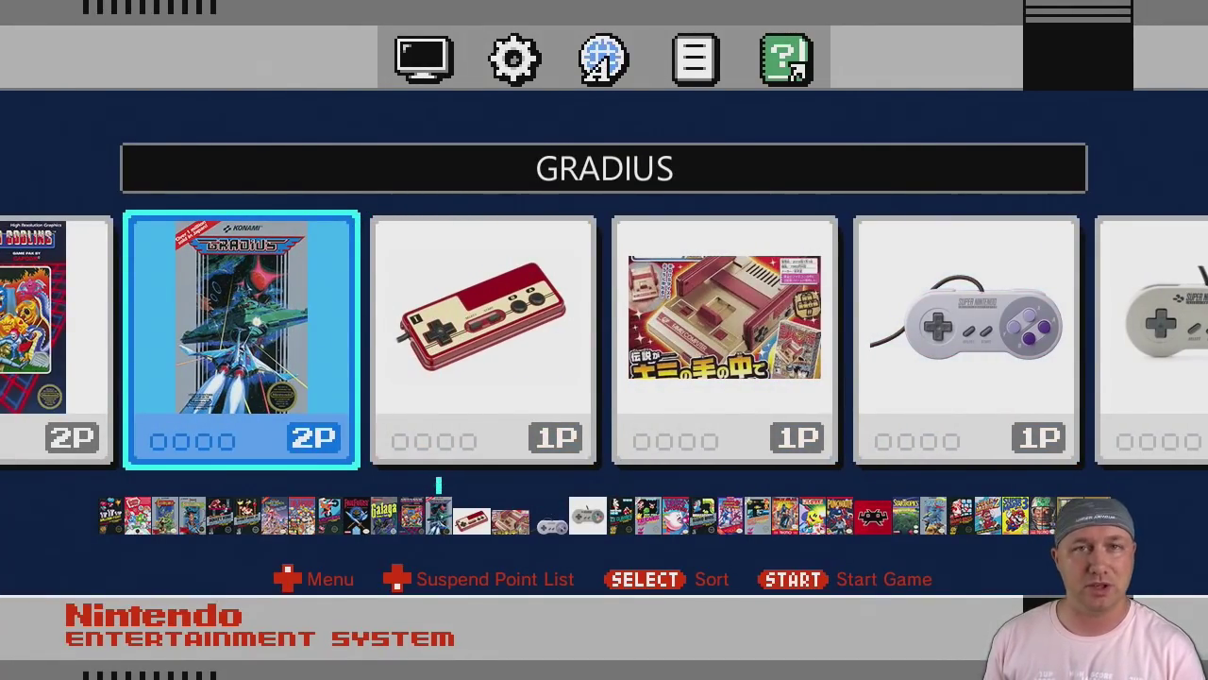
key("Left")
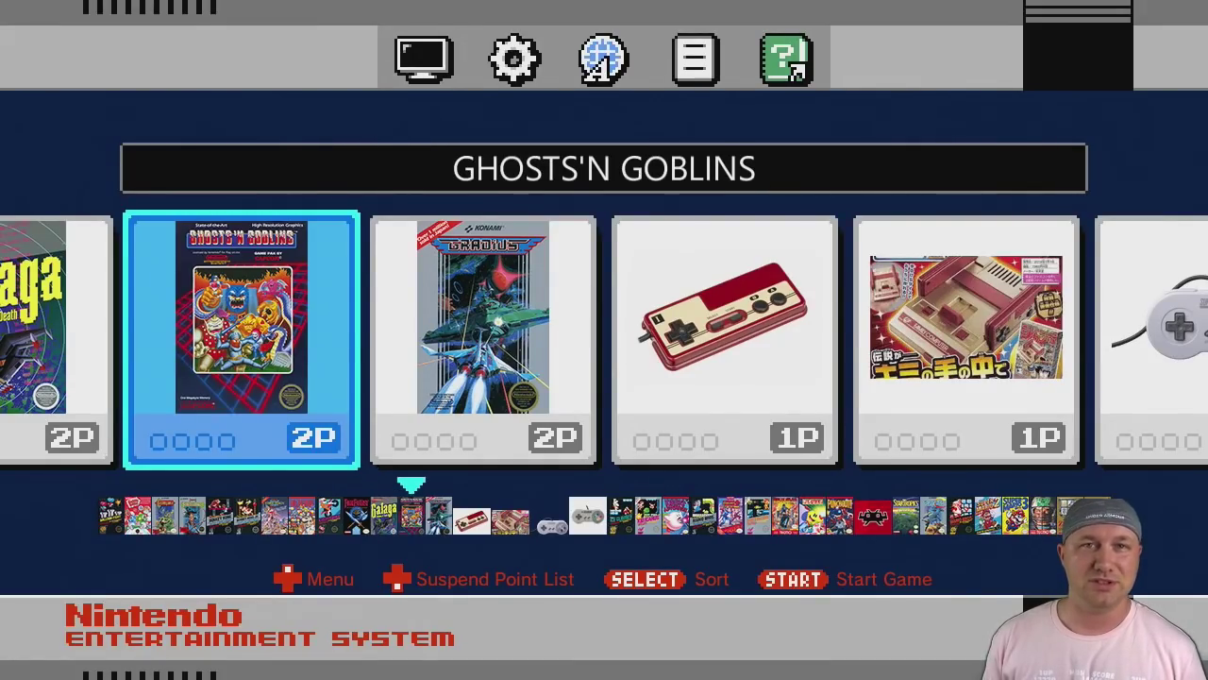
Go to the HSQS SNES entry in the NES home menu and start it.
key("Right")
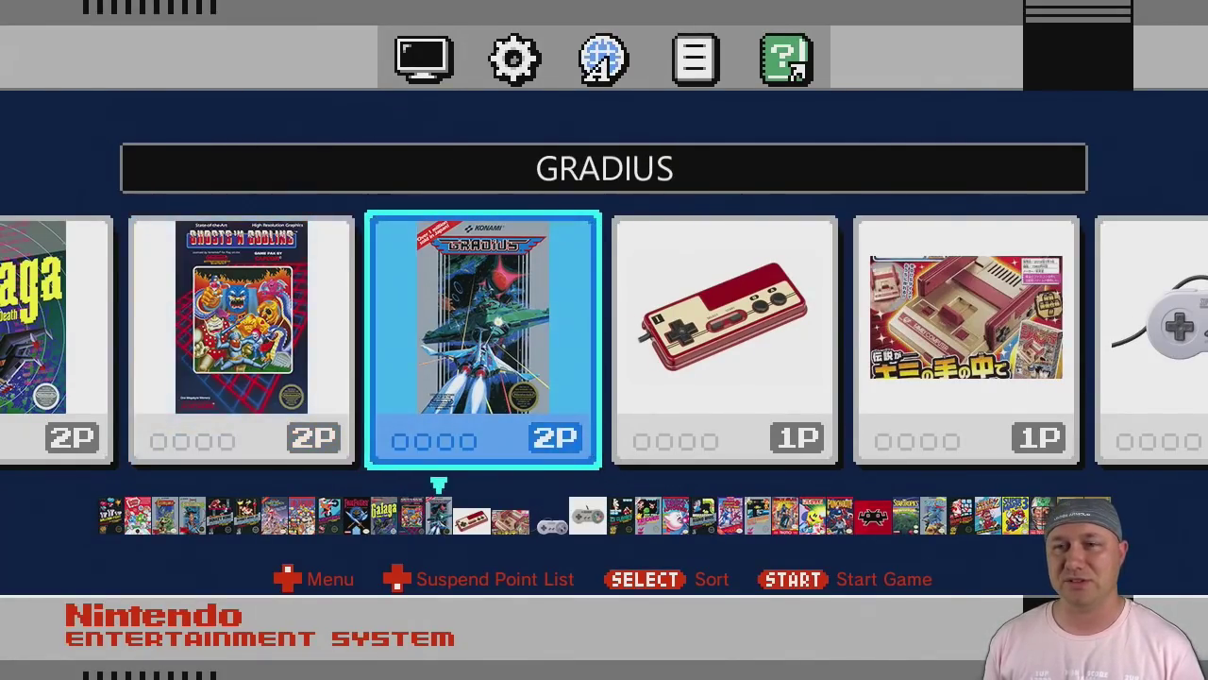
key("Right")
key("Right")
key("Right")
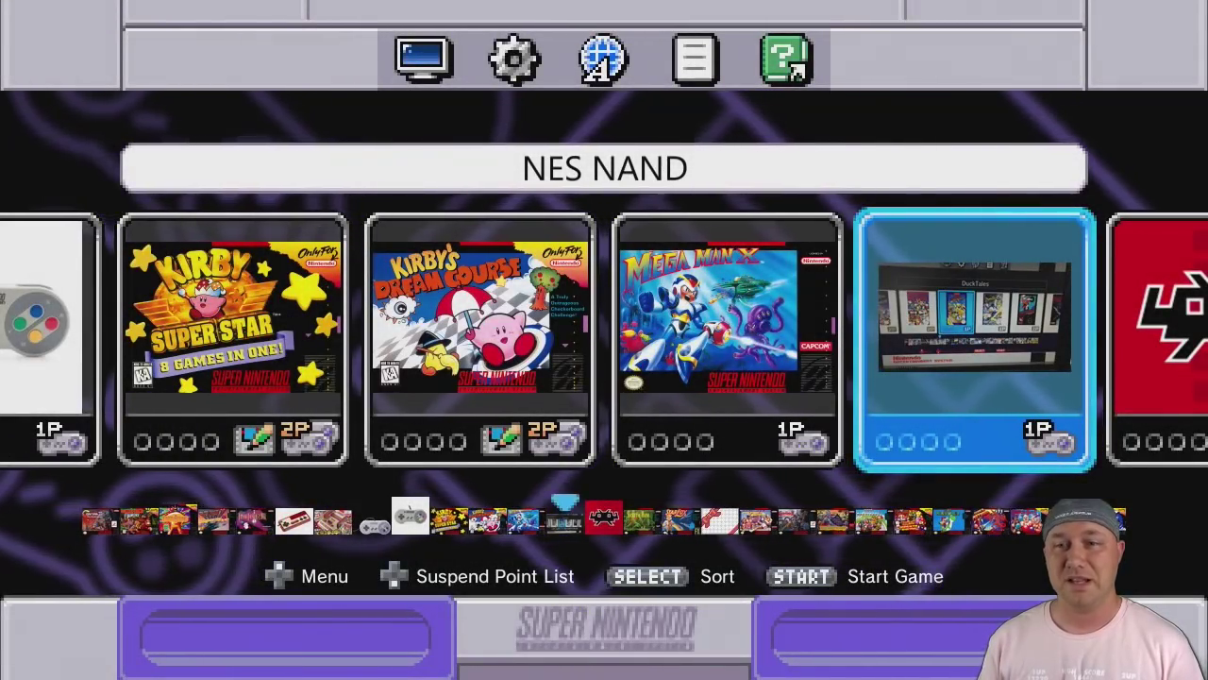
Browse the SNES home menu from NES NAND through the Star Fox titles and back past the HSQS entries to F-ZERO.
key("Left")
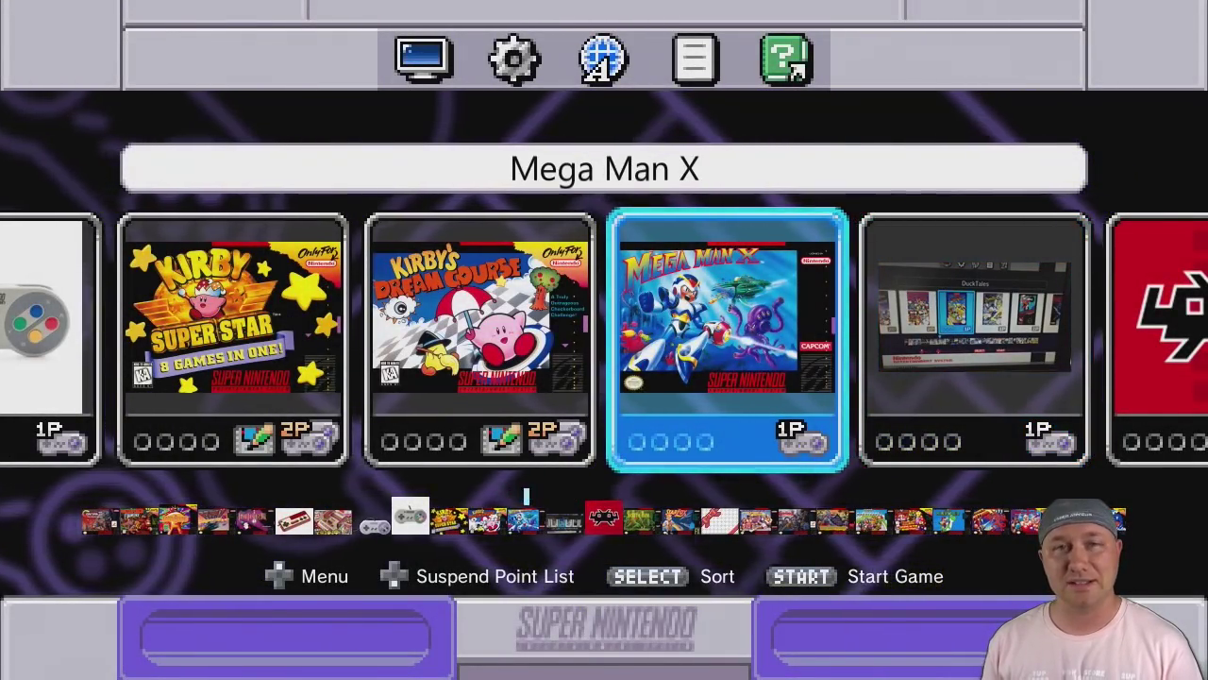
key("Right")
key("Right")
key("Right")
key("Right")
key("Right")
key("Right")
key("Right")
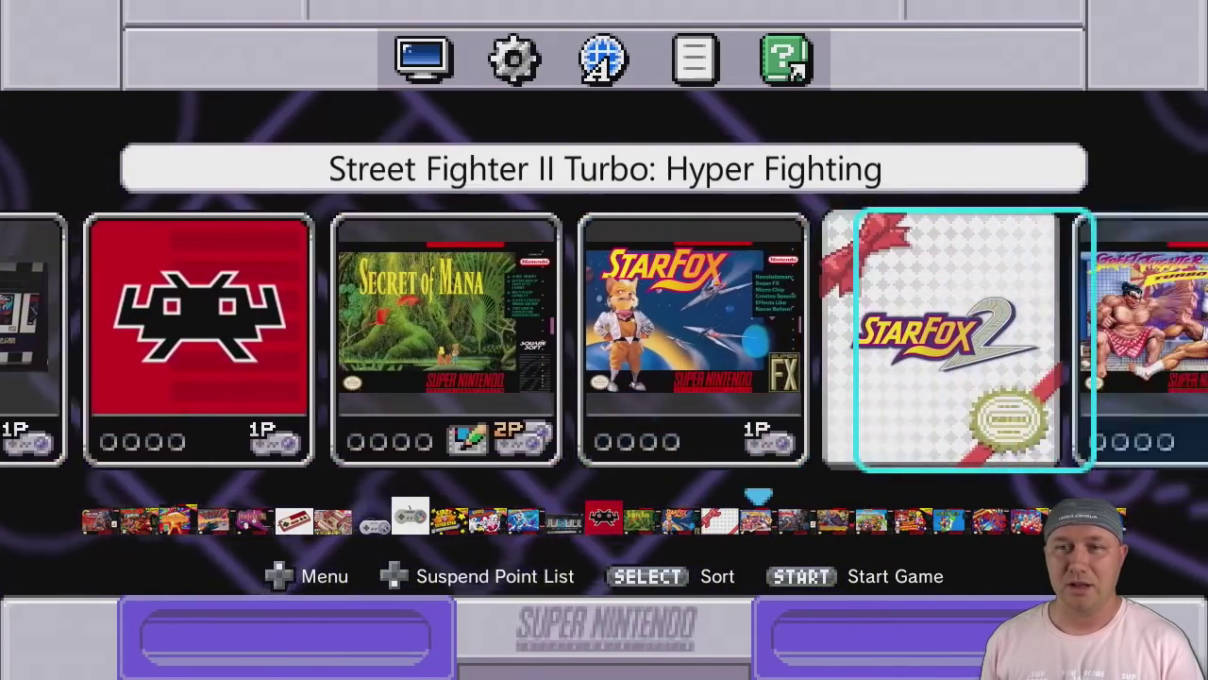
key("Left")
key("Left")
key("Left")
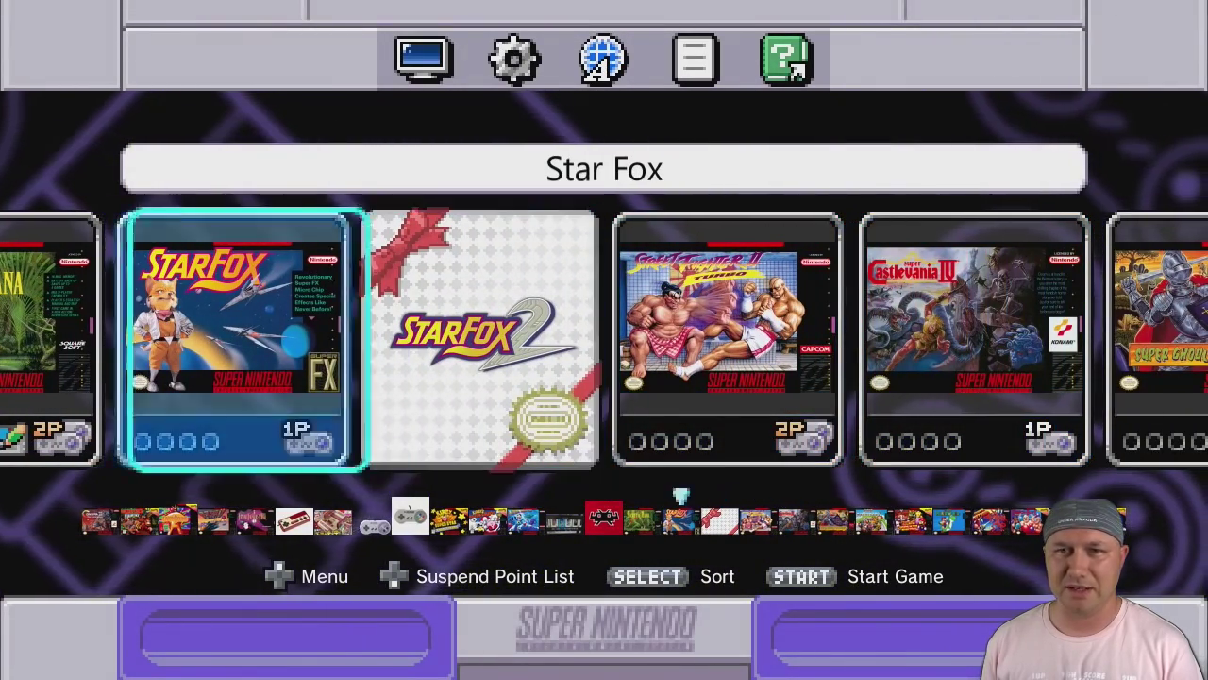
key("Right")
key("Left")
key("Left")
key("Left")
key("Left")
key("Left")
key("Left")
key("Left")
key("Left")
key("Left")
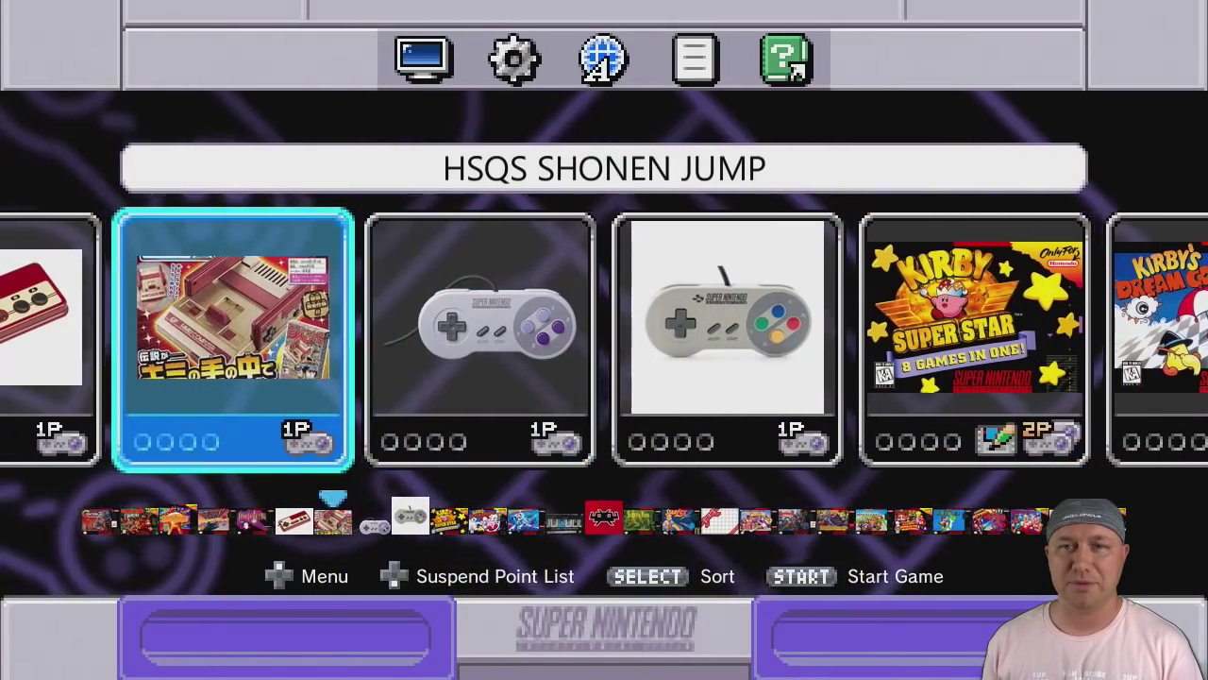
key("Left")
key("Left")
key("Left")
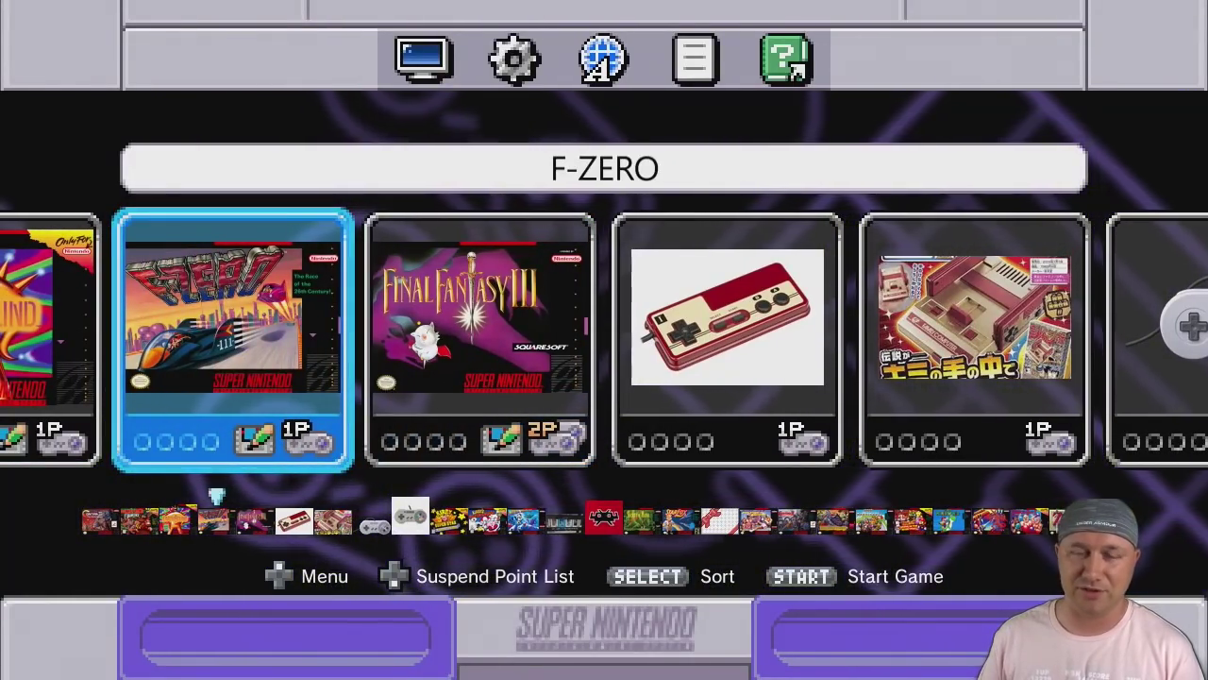
Go to the HSQS Famicom entry in the SNES home menu and start it.
key("Right")
key("Right")
key("Right")
key("Right")
key("Right")
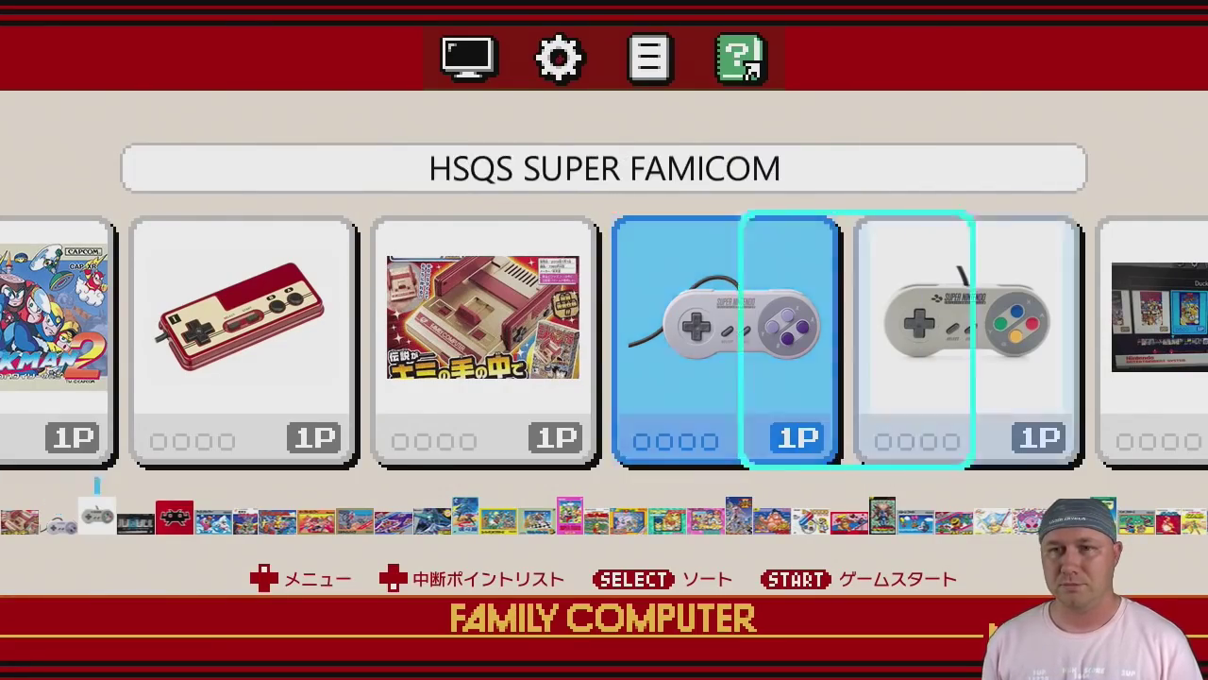
Browse the Famicom home menu from HSQS Super Famicom past NES NAND and RetroArch to イー・アル・カンフー.
key("Right")
key("Right")
key("Right")
key("Right")
key("Right")
key("Right")
key("Right")
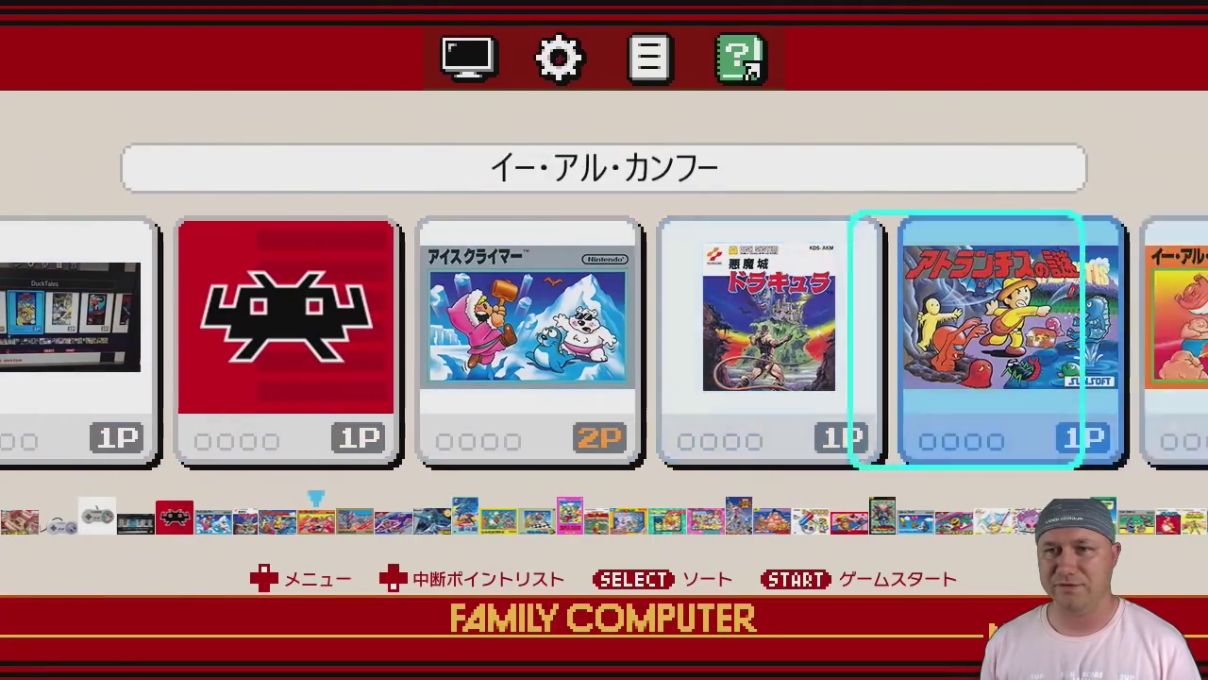
key("Right")
Return to the HSQS Shonen Jump entry in the Famicom home menu and start it.
key("Left")
key("Left")
key("Left")
key("Left")
key("Left")
key("Left")
key("Left")
key("Left")
key("Left")
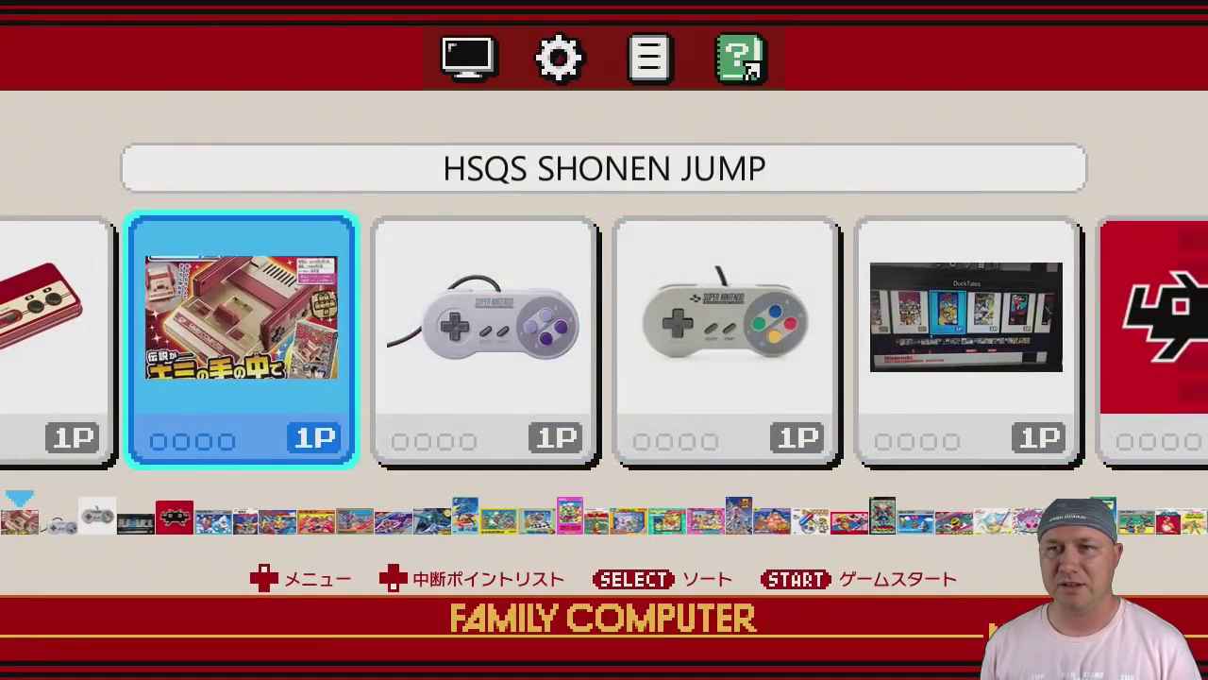
key("Left")
key("Right")
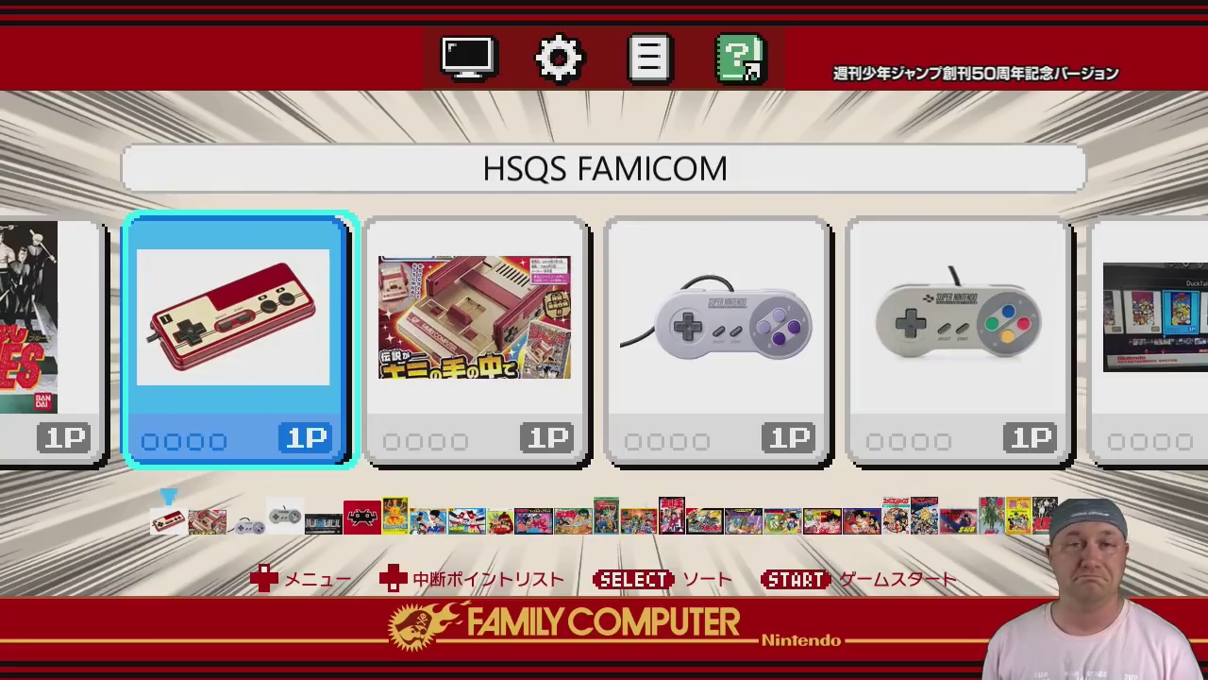
Browse the Shonen Jump home menu through the games before HSQS Famicom and back to the HSQS Shonen Jump entry.
key("Left")
key("Left")
key("Left")
key("Left")
key("Right")
key("Right")
key("Right")
key("Right")
key("Right")
key("Right")
key("Right")
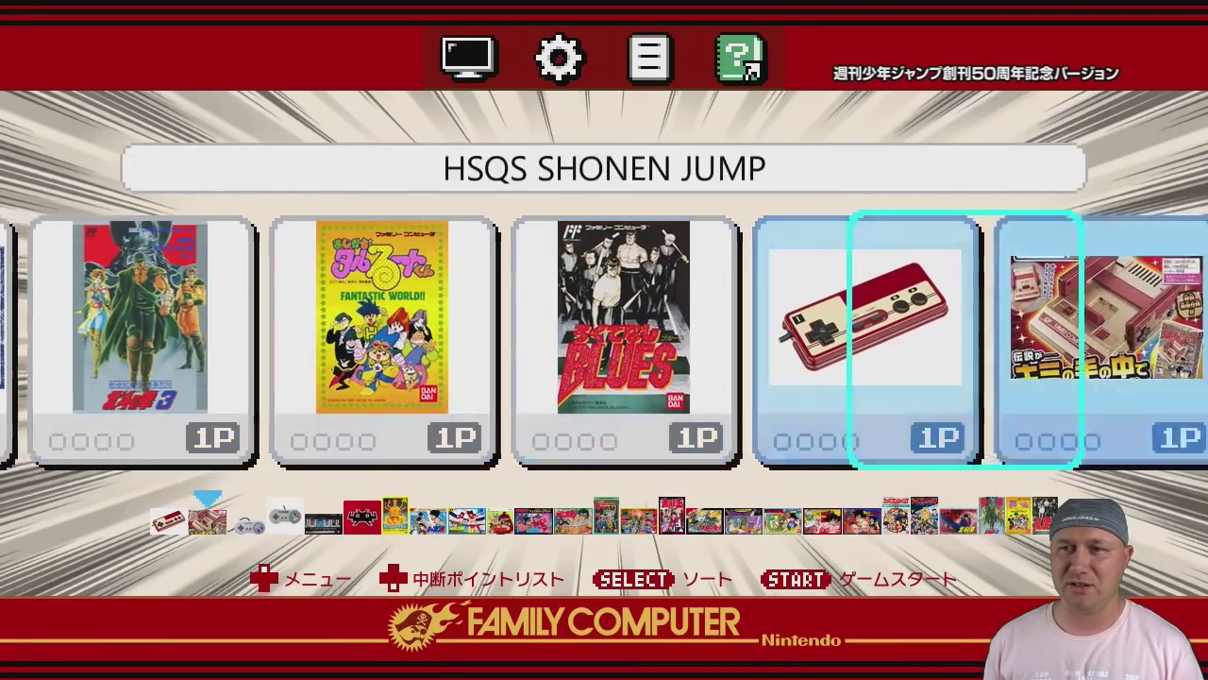
key("Right")
key("Right")
key("Left")
key("Left")
key("Left")
key("Right")
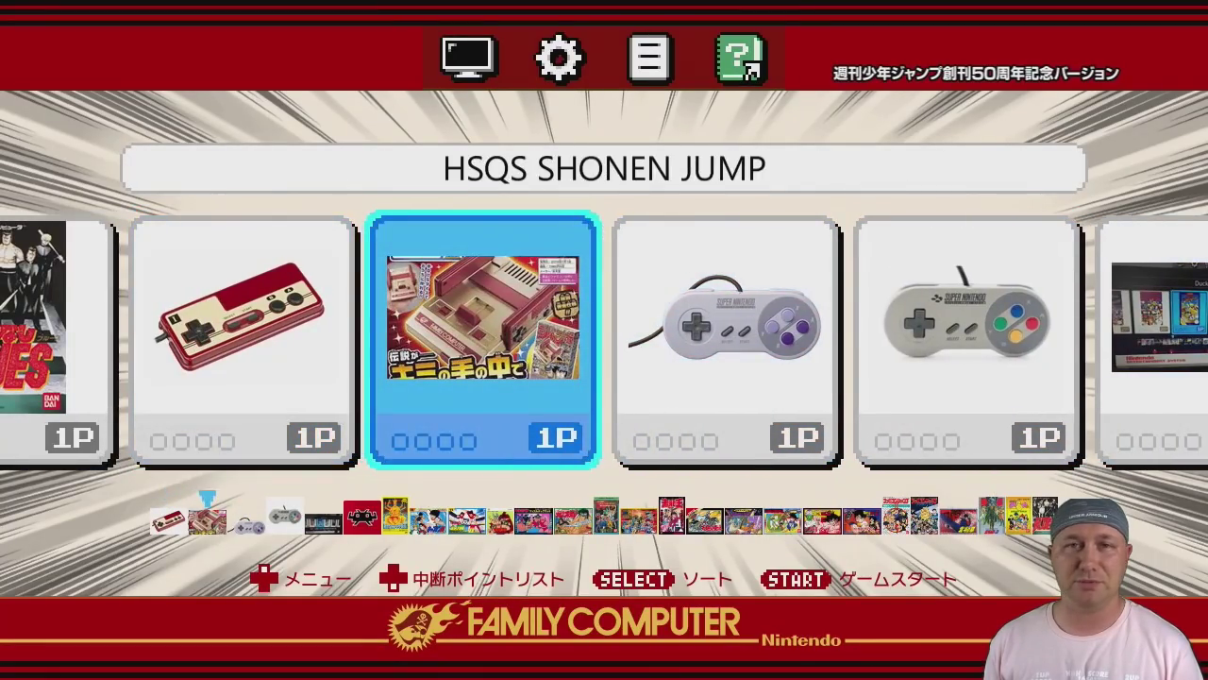
Go to the NES NAND entry in the Shonen Jump home menu and start it.
key("Right")
key("Right")
key("Right")
key("Right")
key("Right")
key("Left")
key("Left")
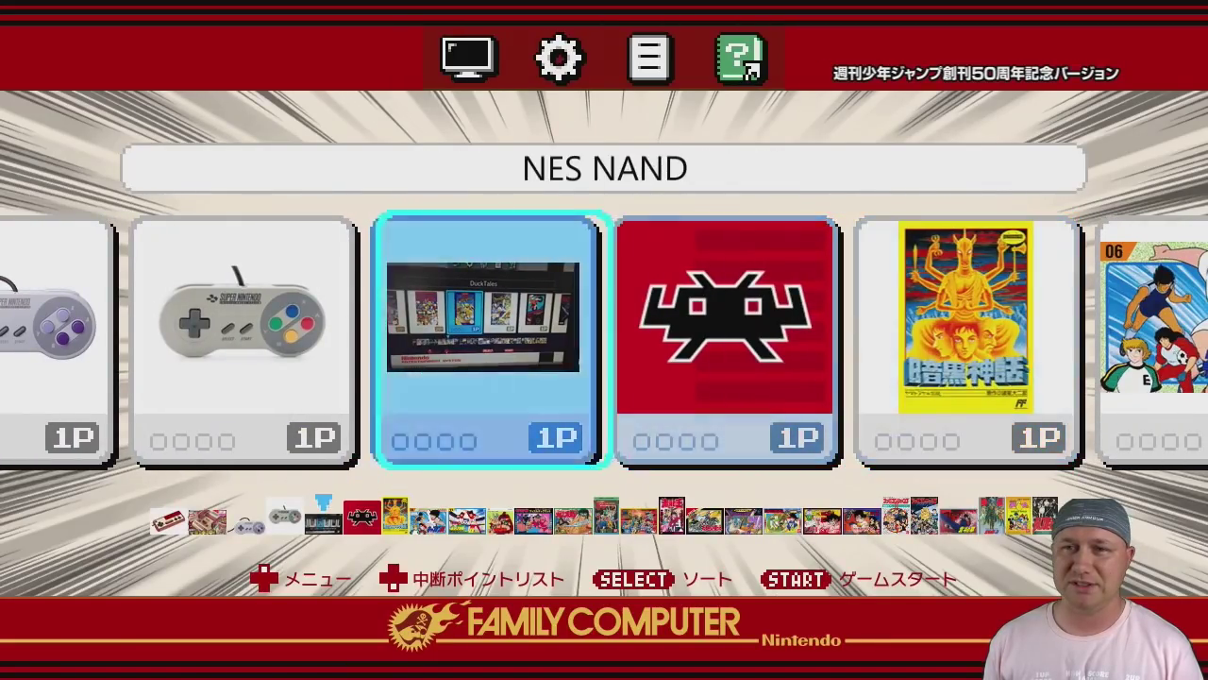
key("Right")
key("Left")
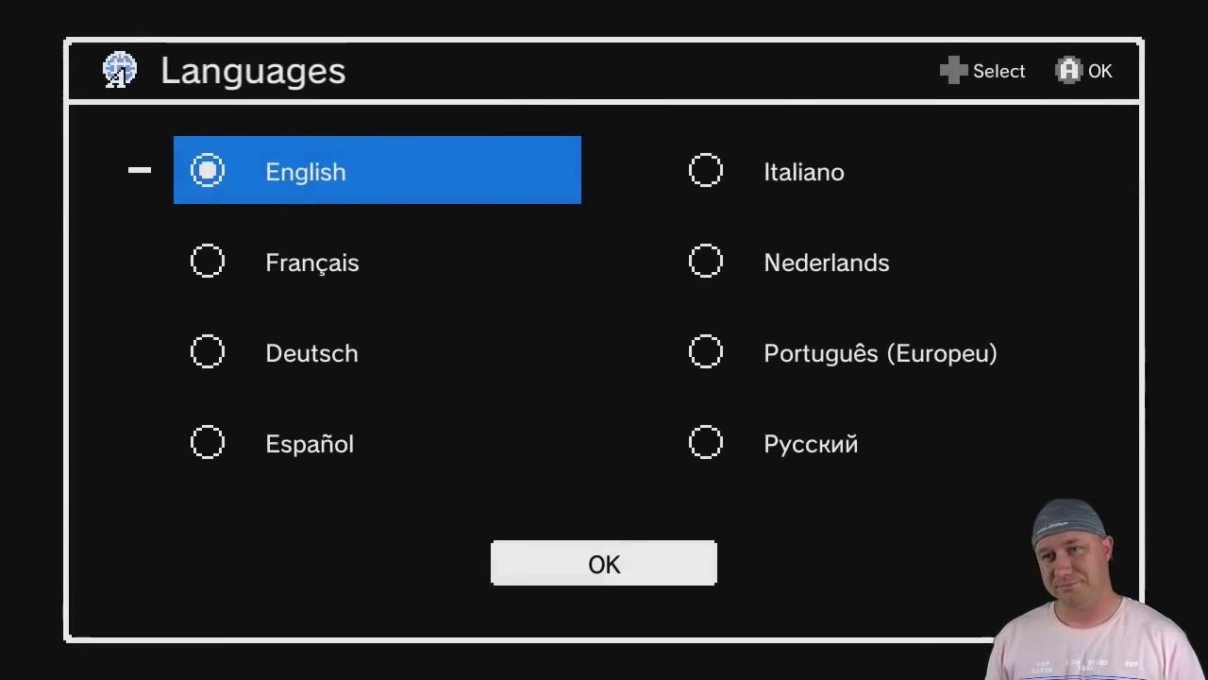
Confirm English as the console language and move to Ice Climber in the NES home menu.
key("Down")
key("Return")
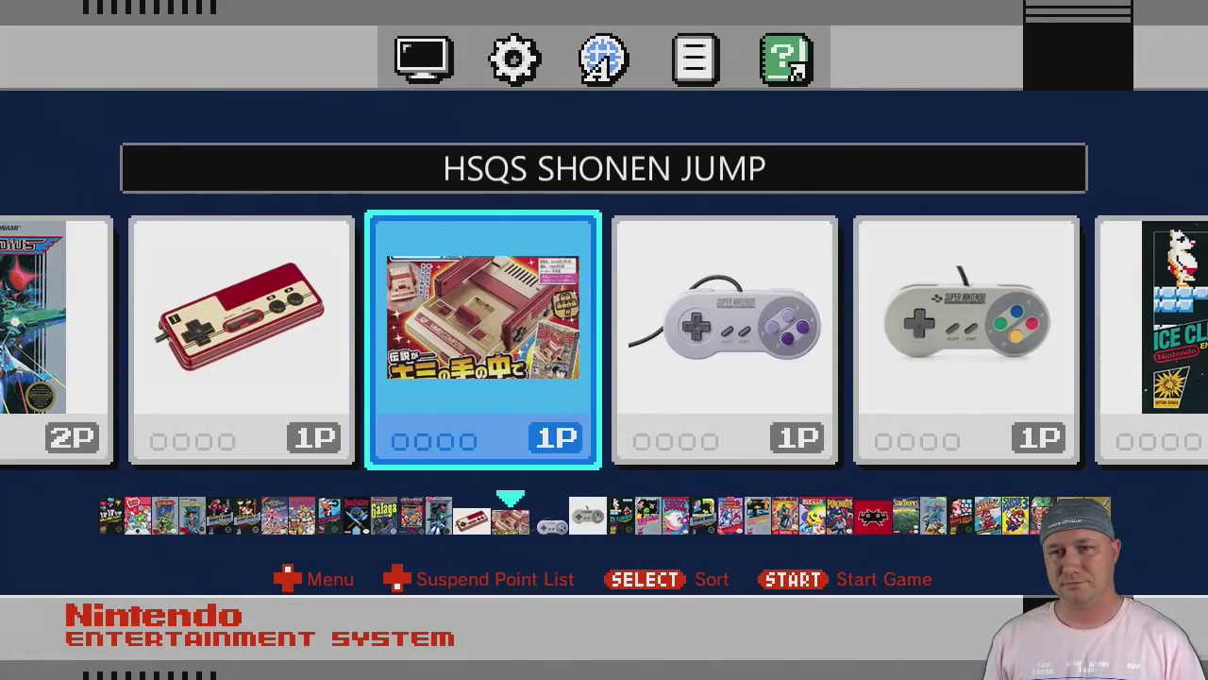
key("Right")
key("Right")
key("Right")
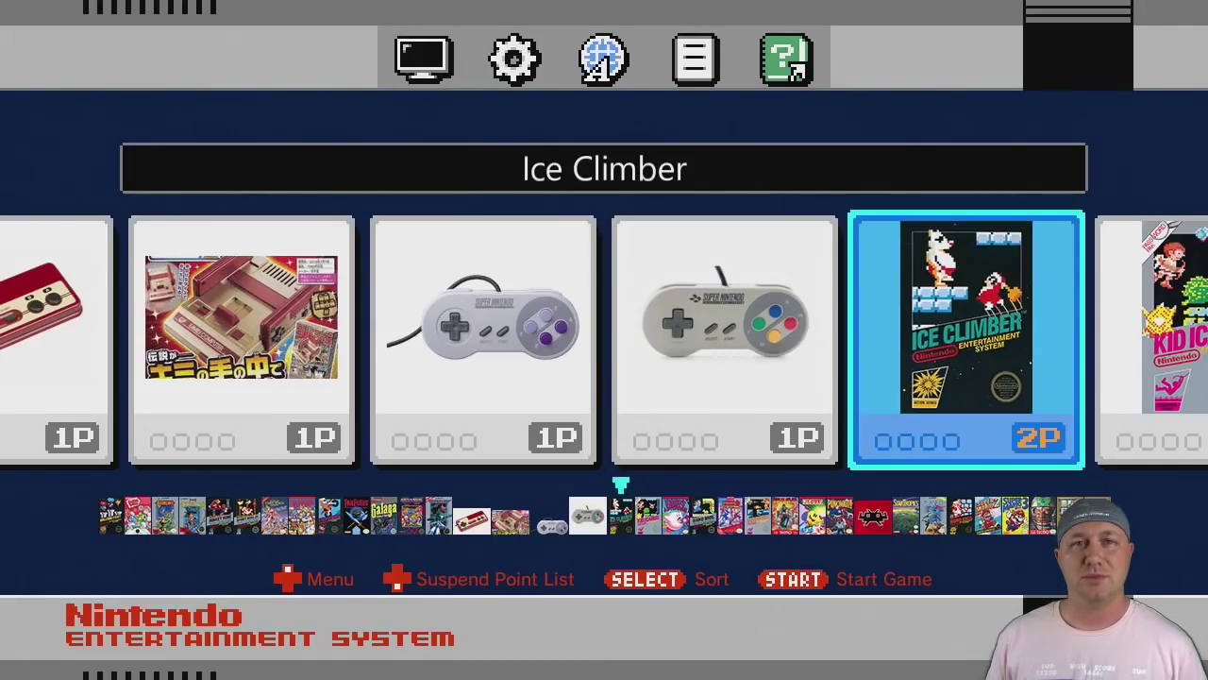